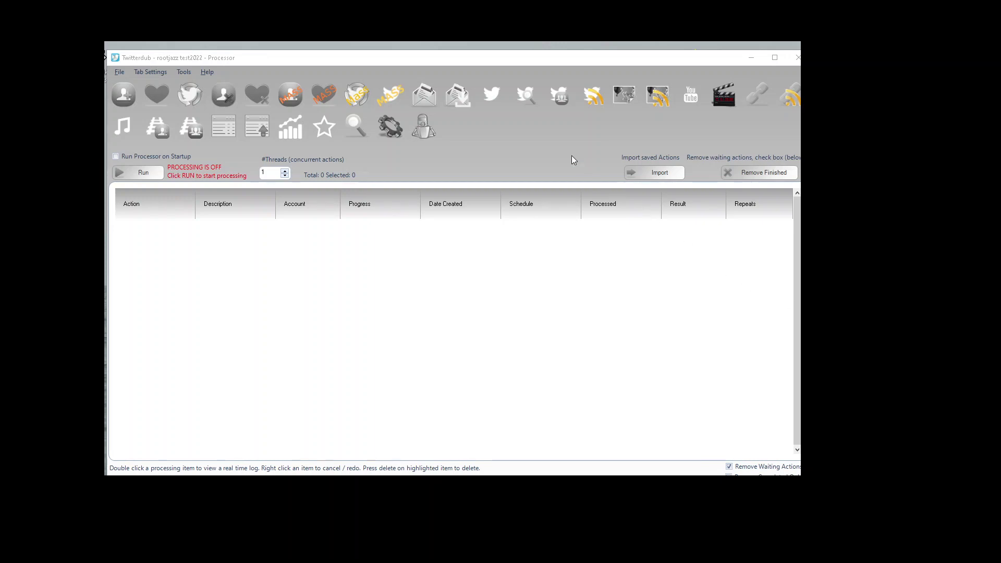
- Choose copying found tweets instead of replying, keep Tweet Search, and enter #cats as the search term
click(527, 102)
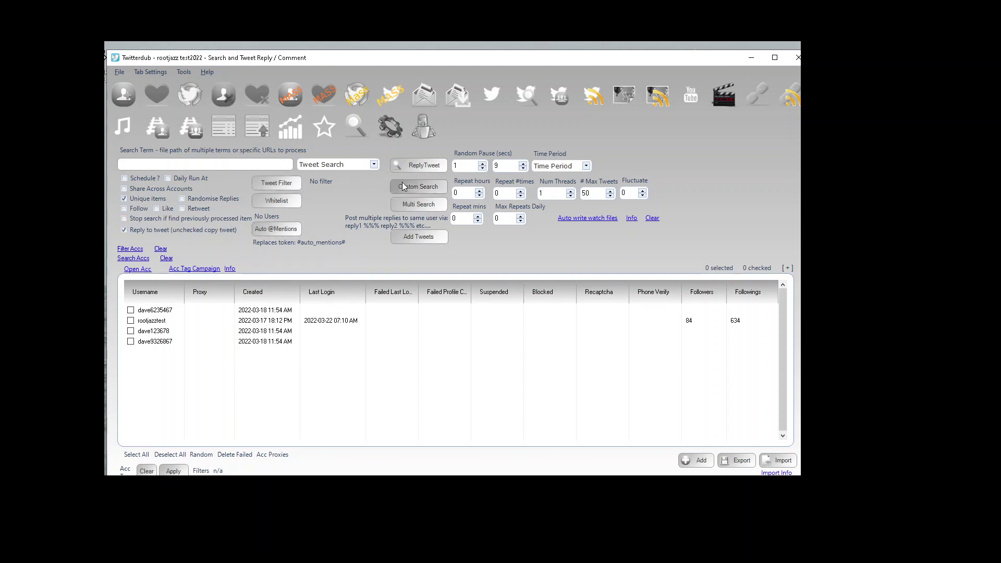
click(139, 234)
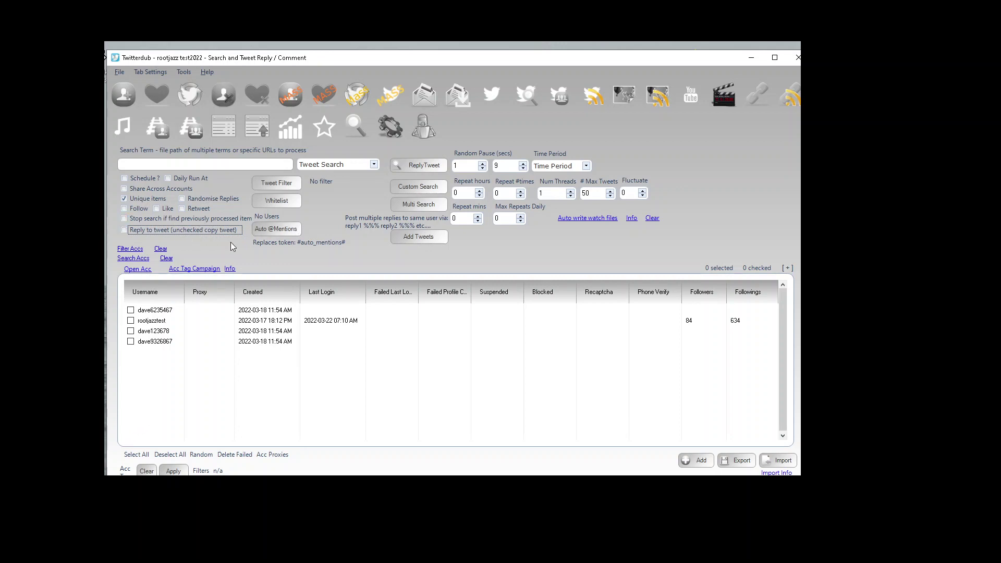
click(332, 170)
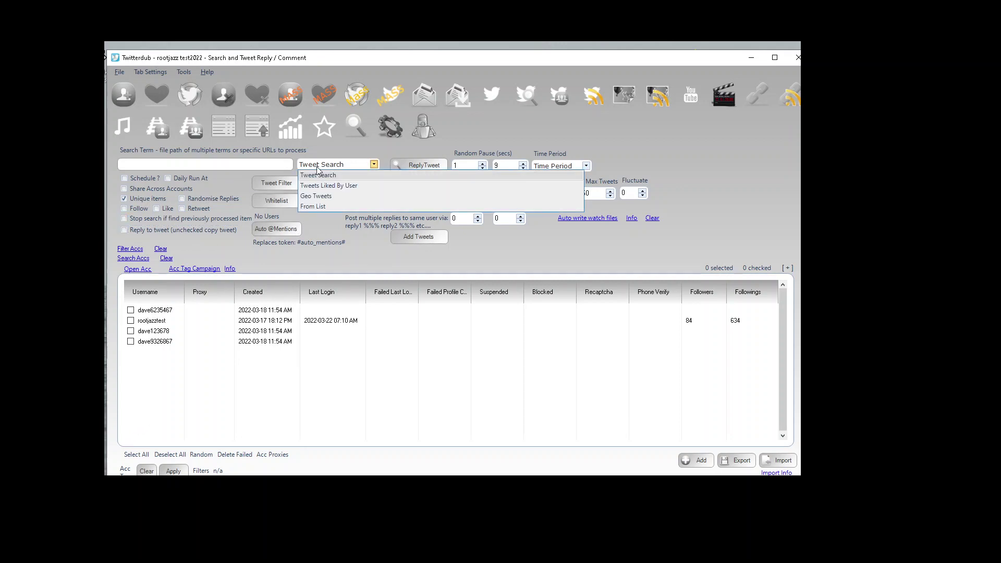
click(322, 177)
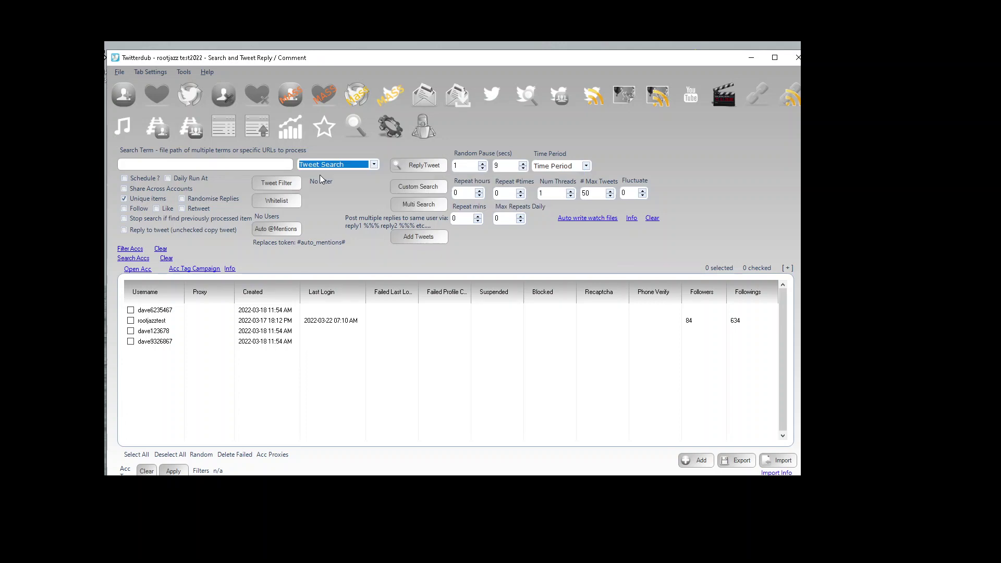
click(264, 165)
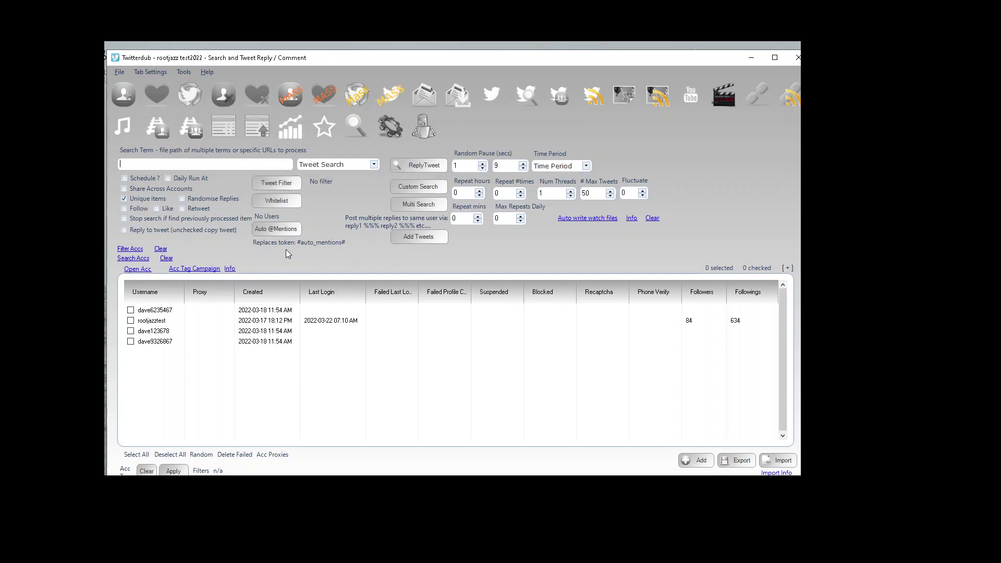
text(#cats)
- Tick and save the test account, then lower # Max Tweets from 50 to 4
click(131, 321)
click(130, 321)
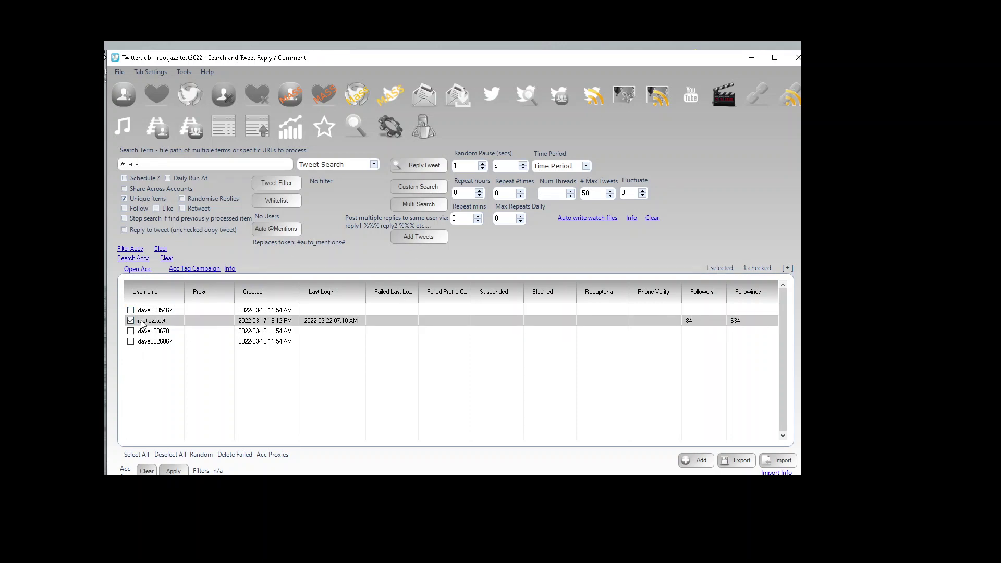
double_click(141, 320)
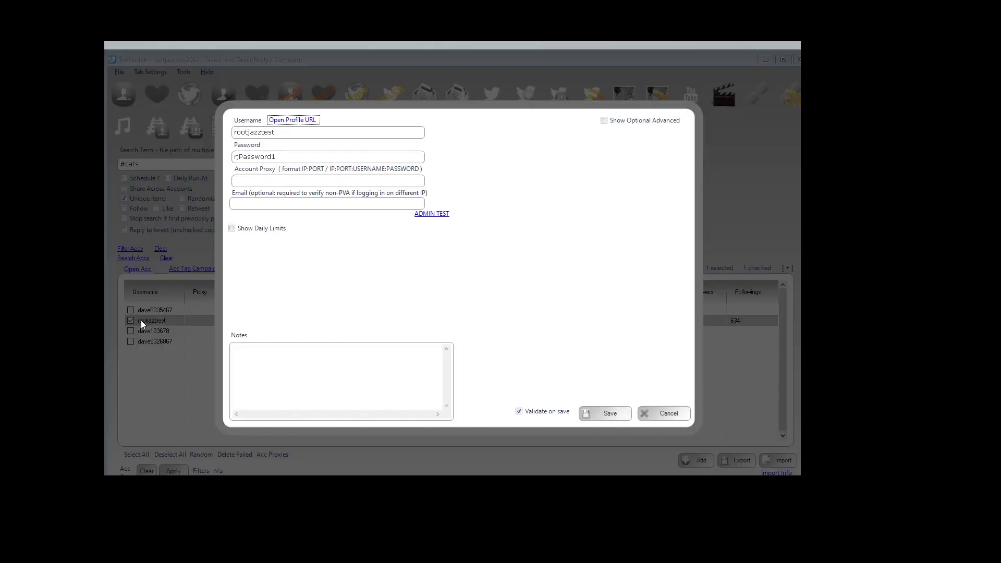
click(604, 413)
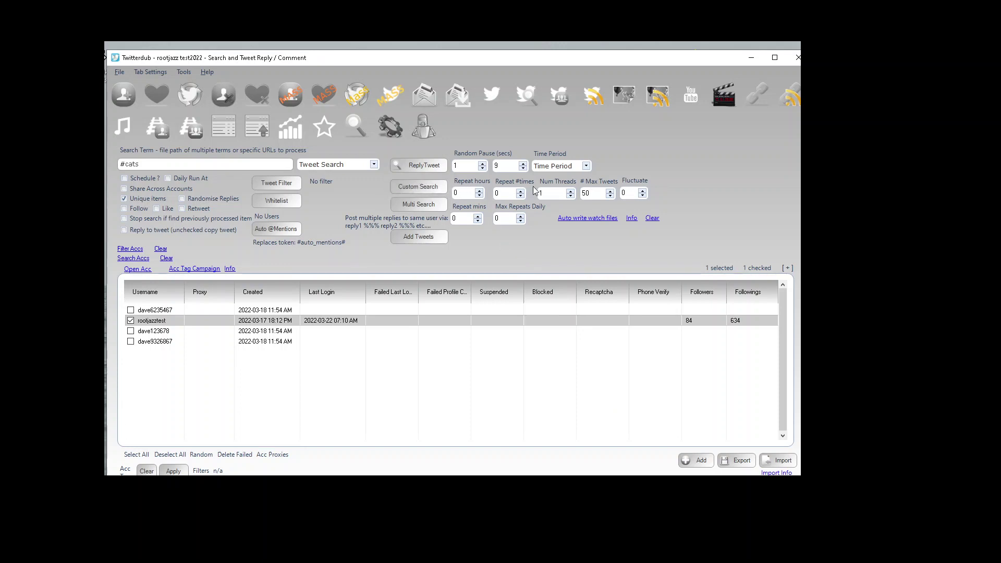
double_click(584, 195)
text(4)
- Create the #cats ReplyTweet job, run it from the Processing queue, and view its live log
click(411, 165)
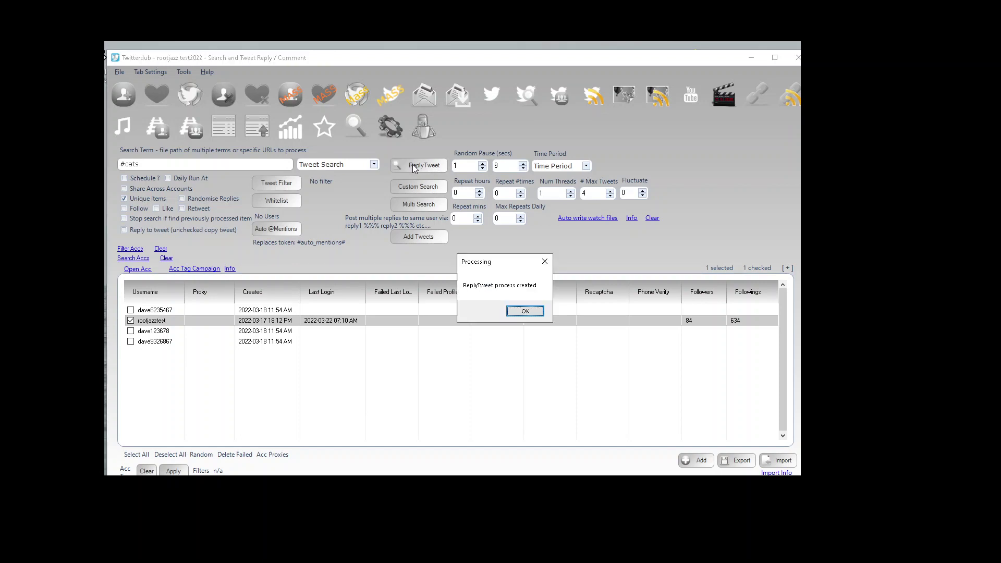
click(526, 312)
click(429, 121)
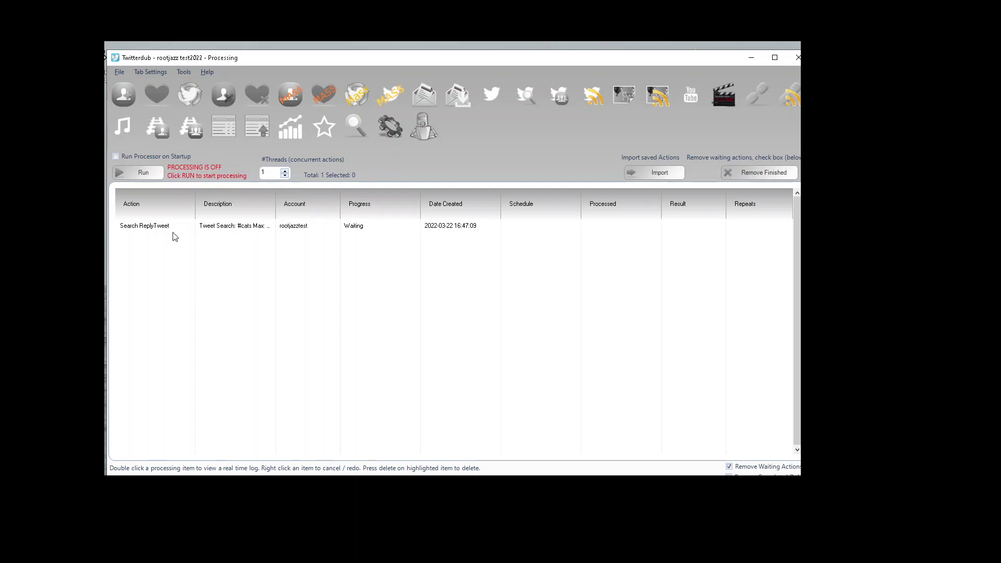
double_click(275, 202)
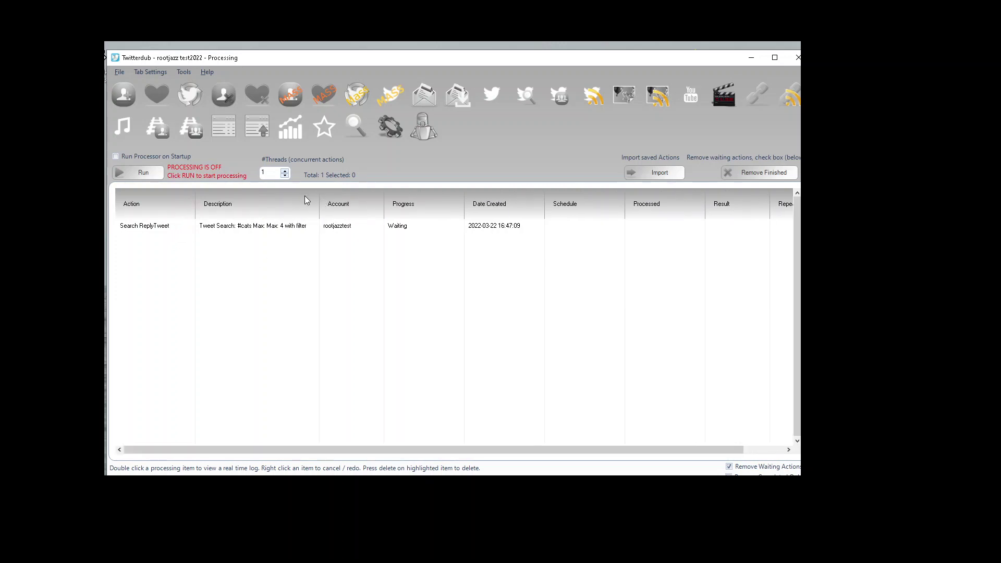
click(156, 177)
double_click(341, 227)
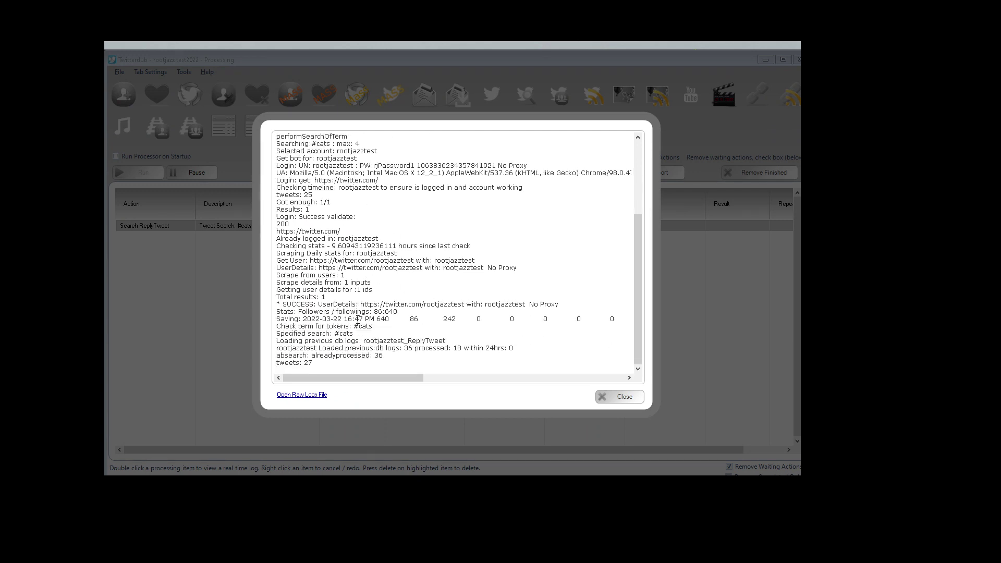
drag(380, 319, 512, 319)
click(501, 327)
drag(276, 340, 373, 365)
click(373, 364)
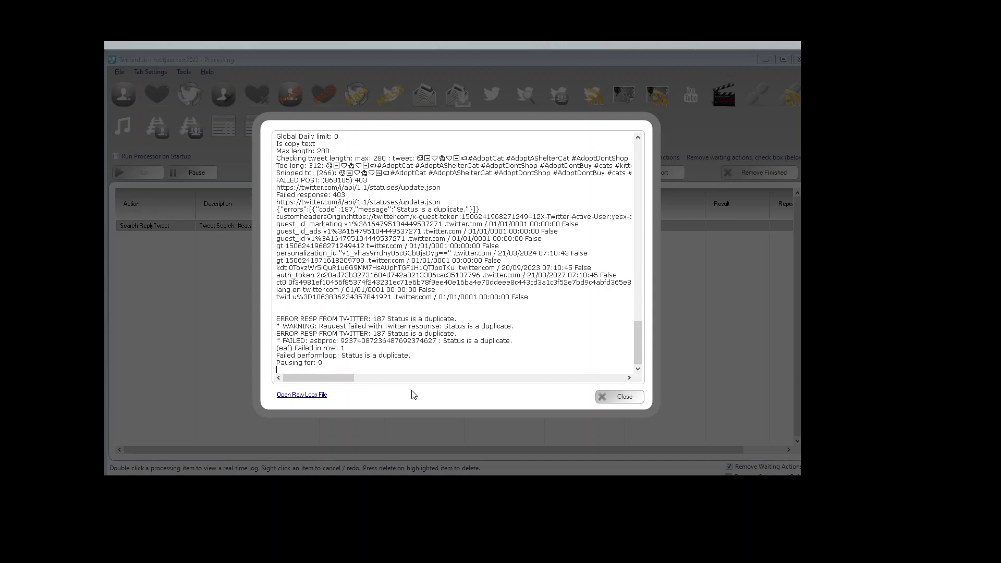
drag(467, 331, 359, 274)
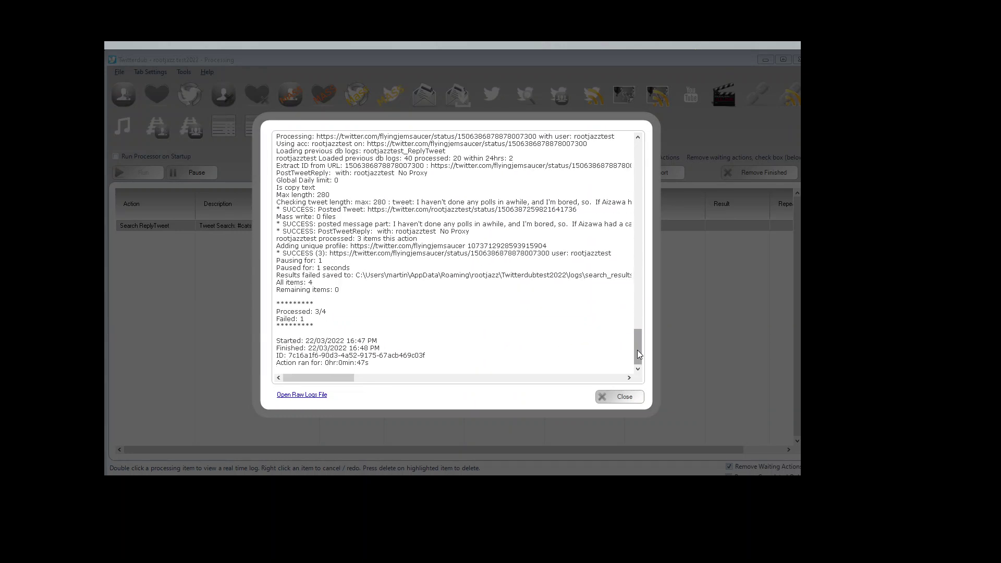
drag(637, 351, 636, 202)
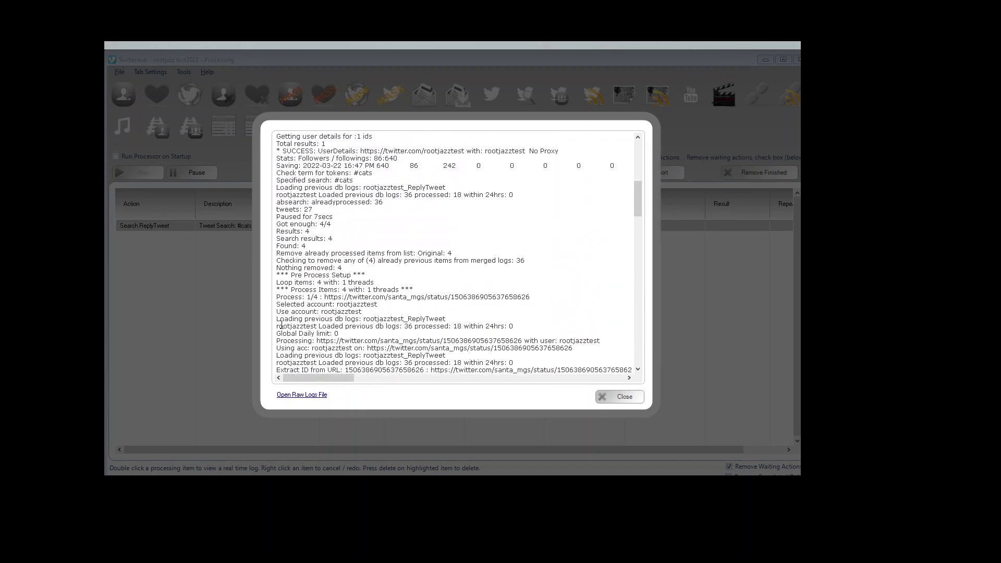
- Highlight the Process 1/4, IMAGE detected and uploaded image size lines in the log
drag(277, 297, 321, 295)
click(637, 369)
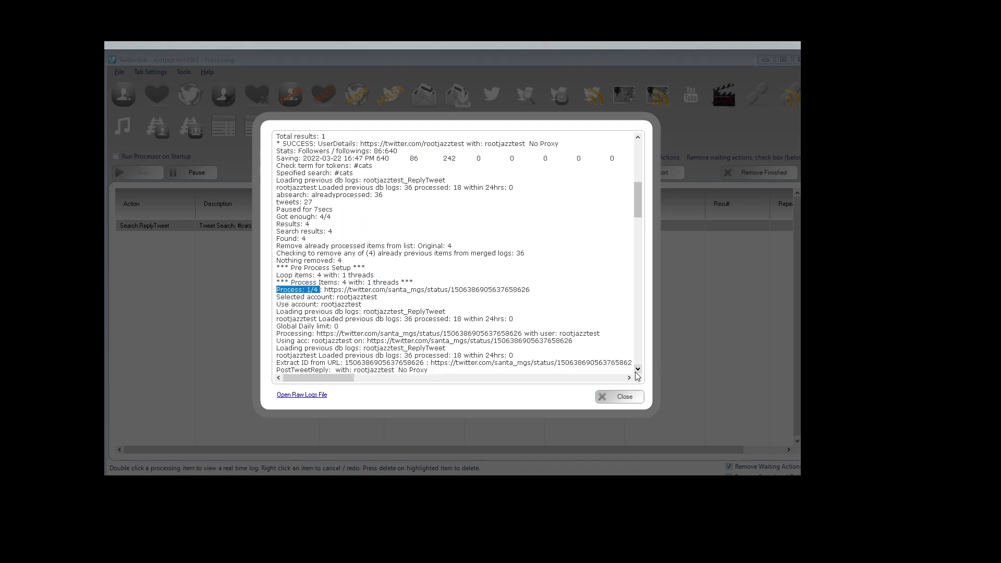
scroll(637, 373, down, 3)
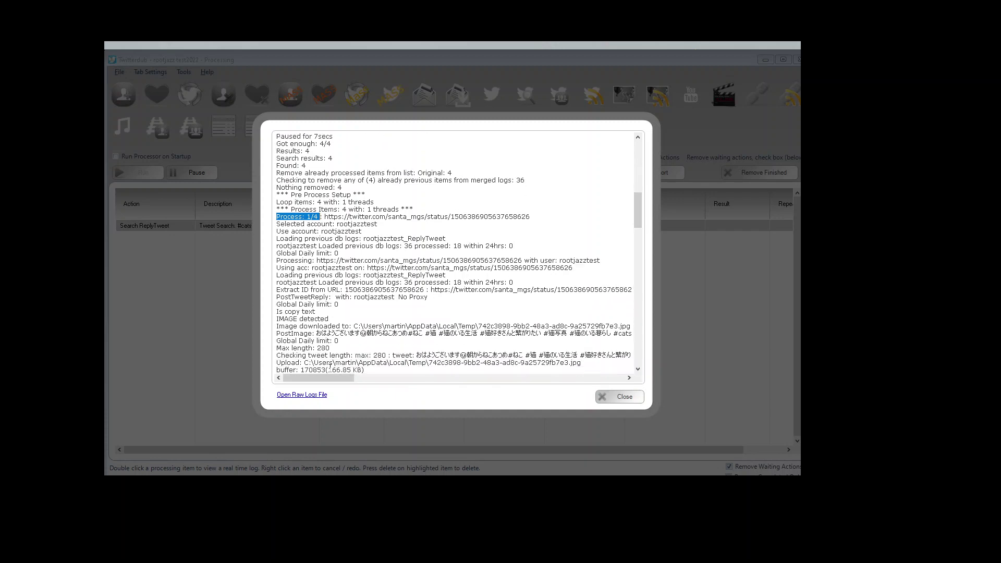
drag(279, 316, 334, 317)
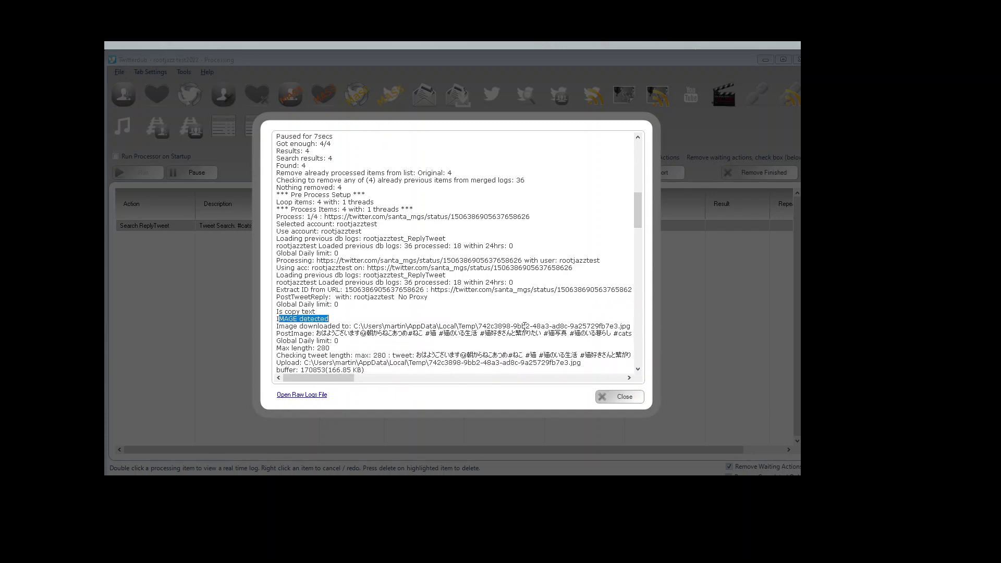
drag(353, 369, 634, 368)
click(637, 370)
click(637, 370)
click(638, 371)
click(638, 370)
click(638, 370)
click(638, 371)
click(638, 370)
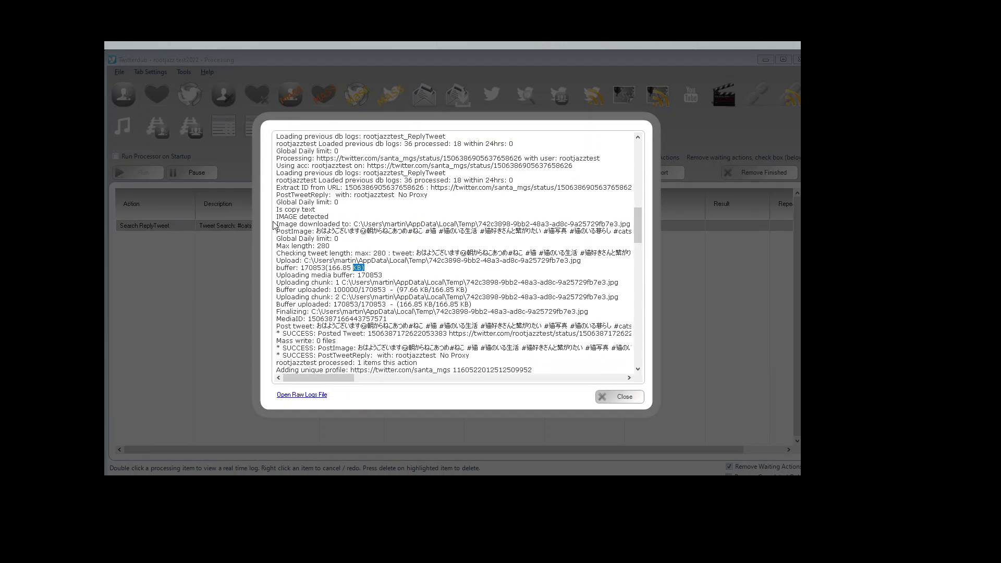
- Highlight the image download, tweet length check and posted status link lines, then close the log
drag(285, 224, 513, 225)
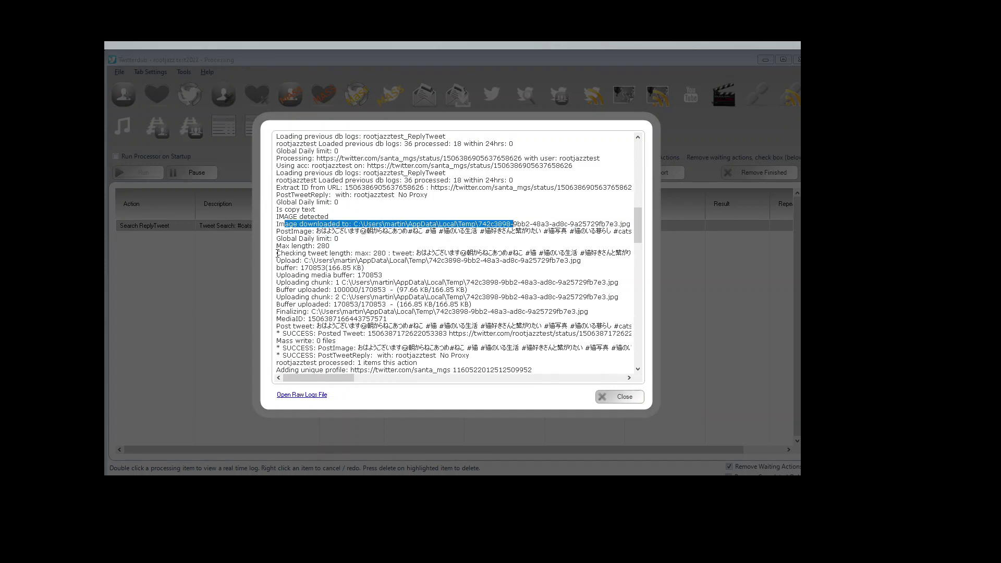
drag(282, 254, 434, 256)
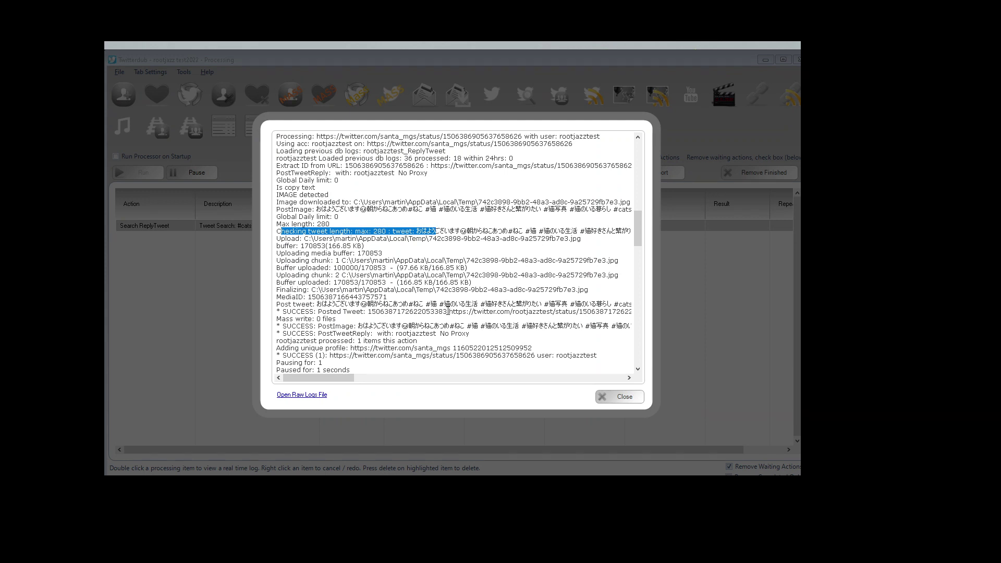
drag(449, 312, 538, 309)
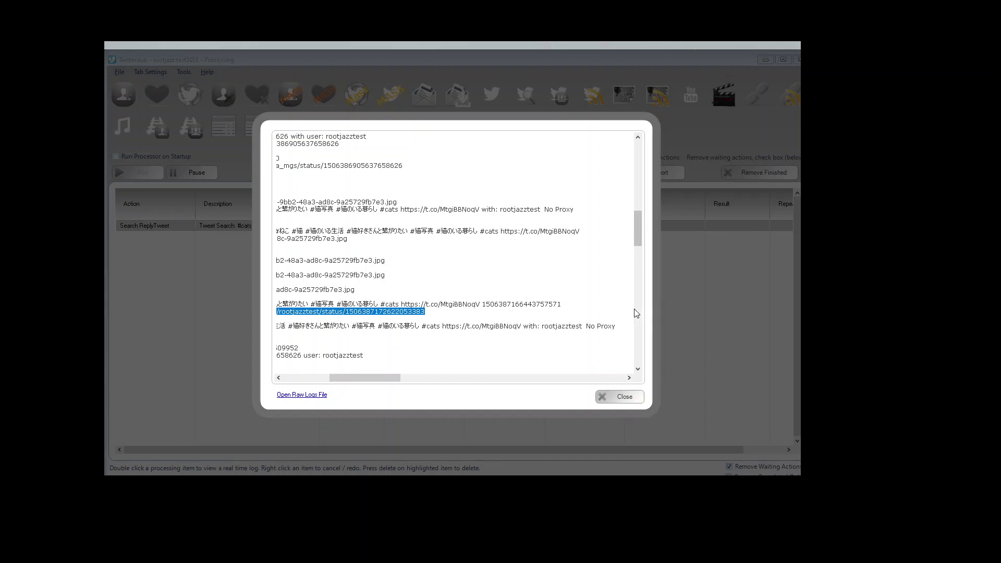
key(Escape)
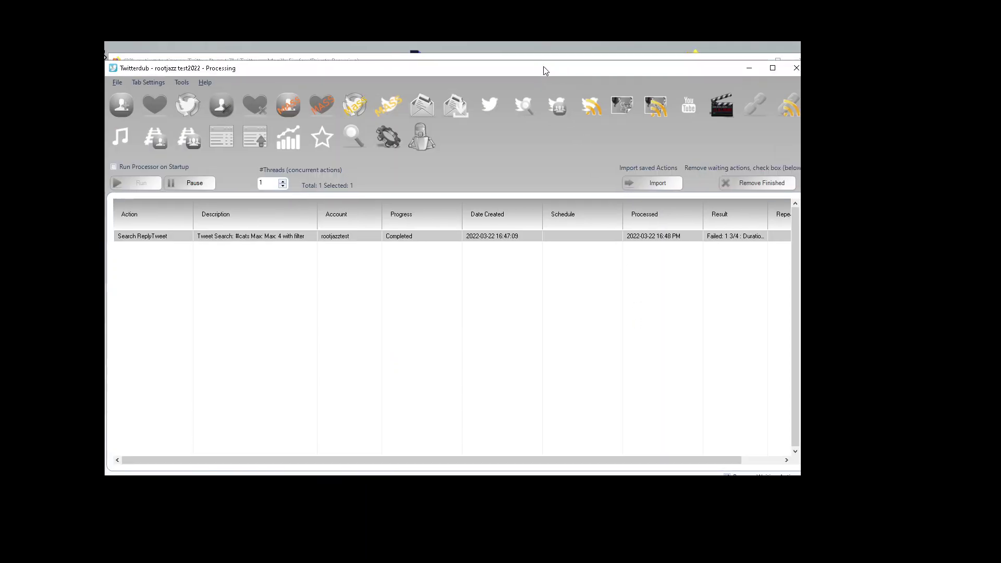
- Load the posted status link in Firefox and view the copied #cats tweet with two cat photos
key(alt+Tab)
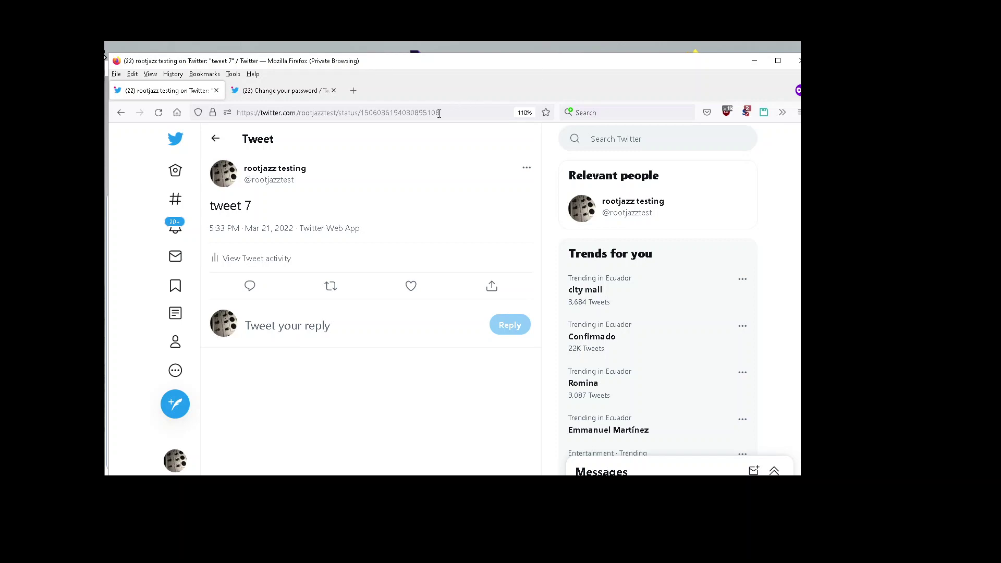
click(439, 112)
key(ctrl+v)
key(Return)
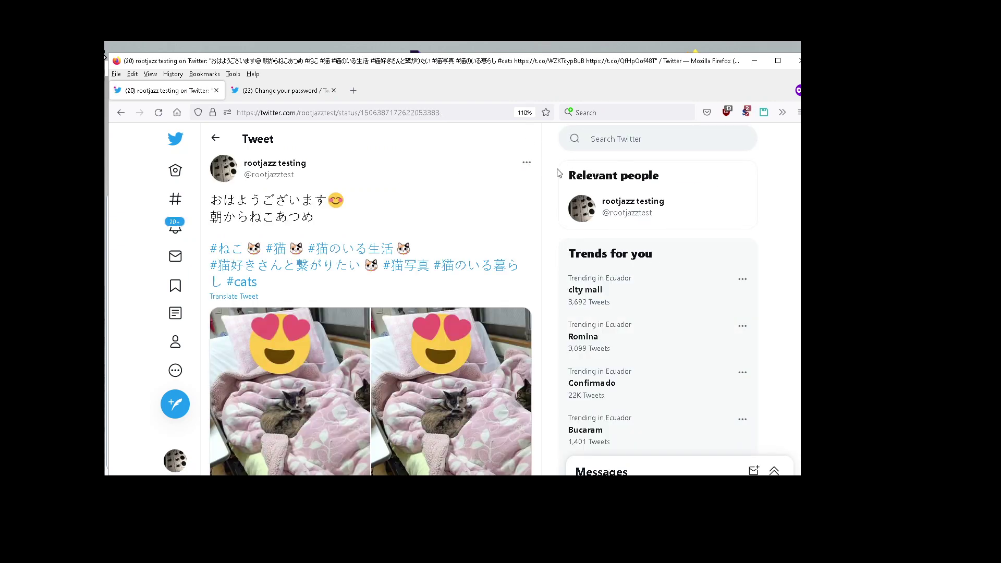
scroll(370, 313, down, 1)
drag(259, 211, 228, 215)
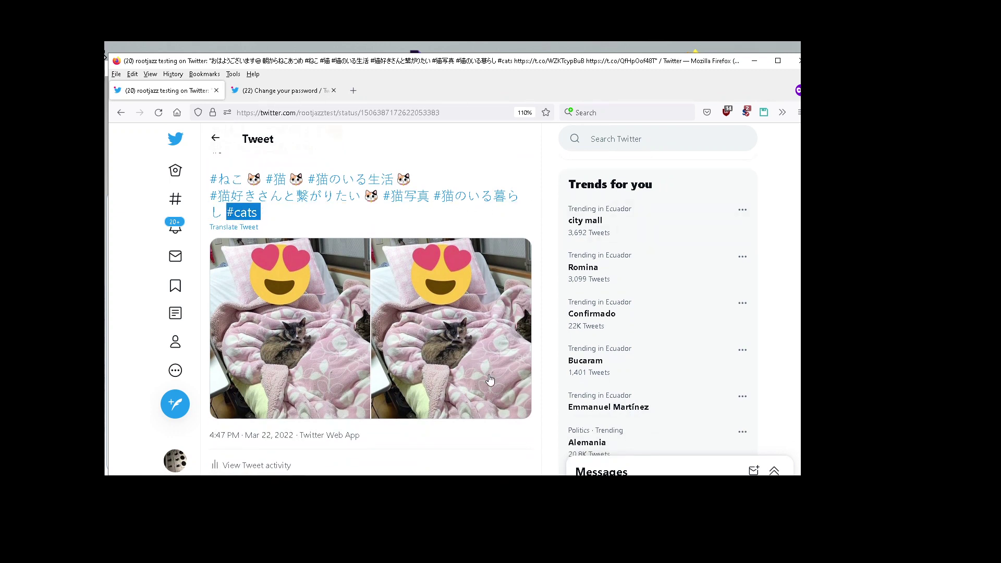
scroll(417, 190, up, 1)
scroll(417, 190, up, 1)
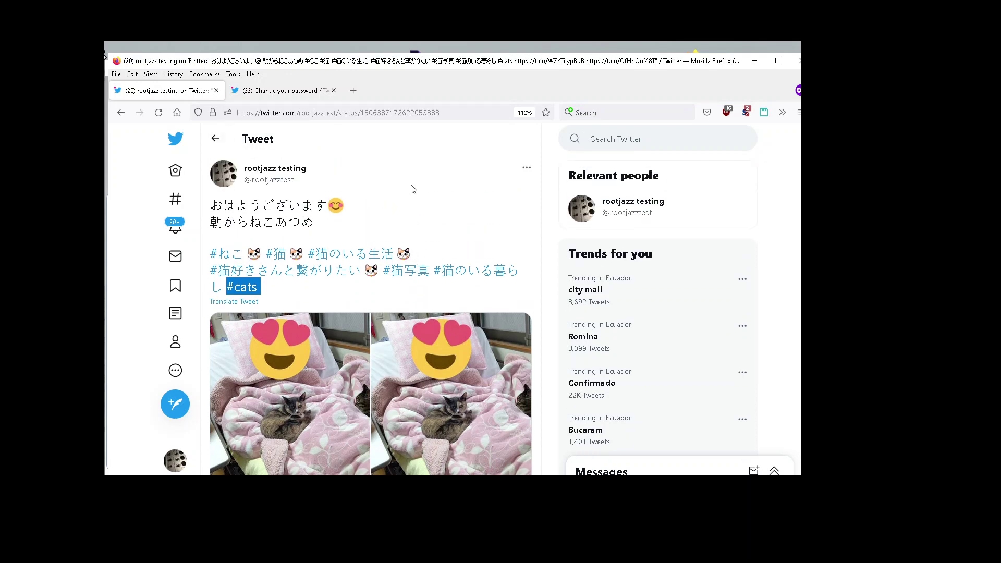
drag(308, 192, 243, 168)
mouse_move(542, 67)
mouse_down()
mouse_move(548, 74)
mouse_move(530, 73)
mouse_up()
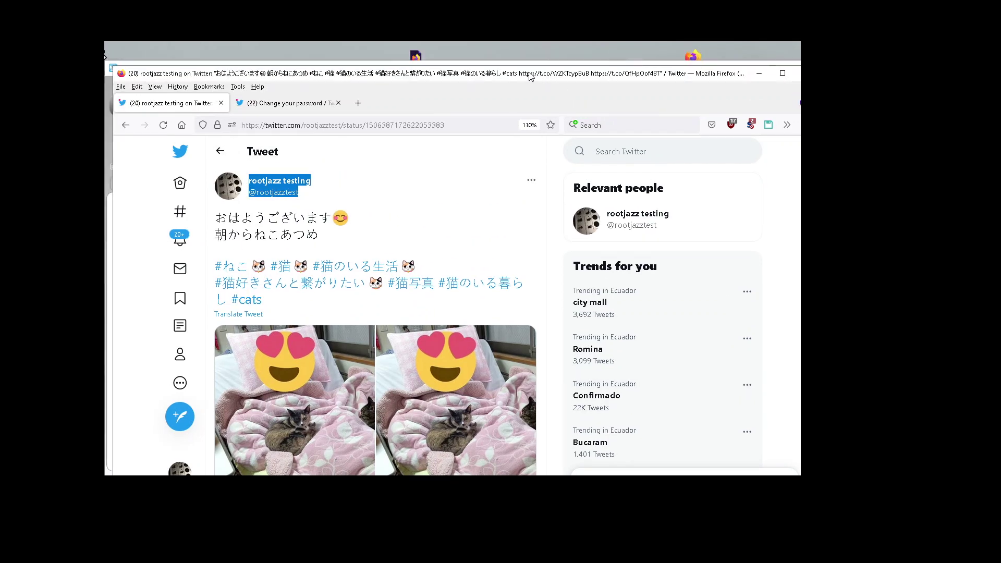
click(504, 63)
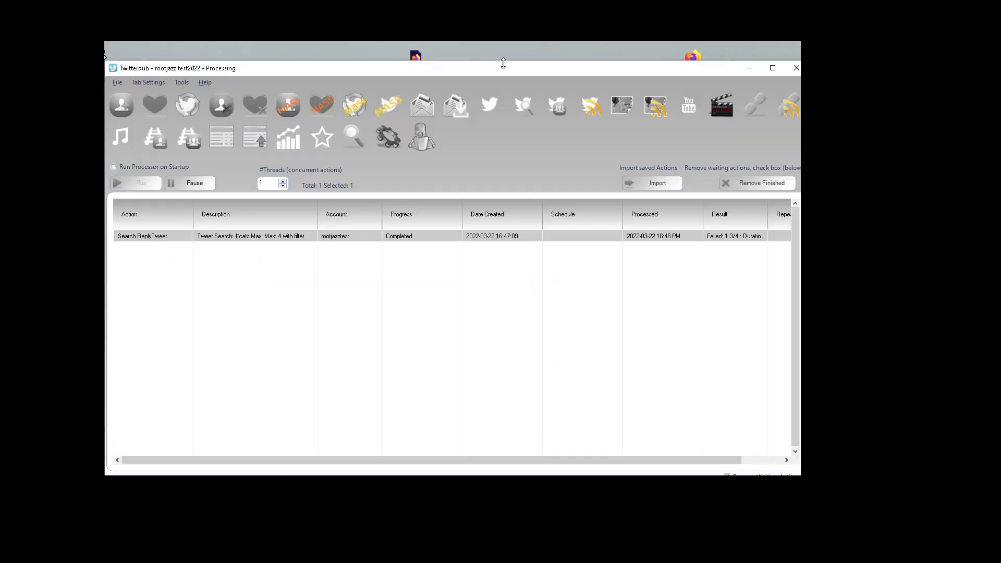
- Reopen the finished #cats job's log and select the Process 2/4 source tweet URL after 'Extract ID from URL'
double_click(358, 237)
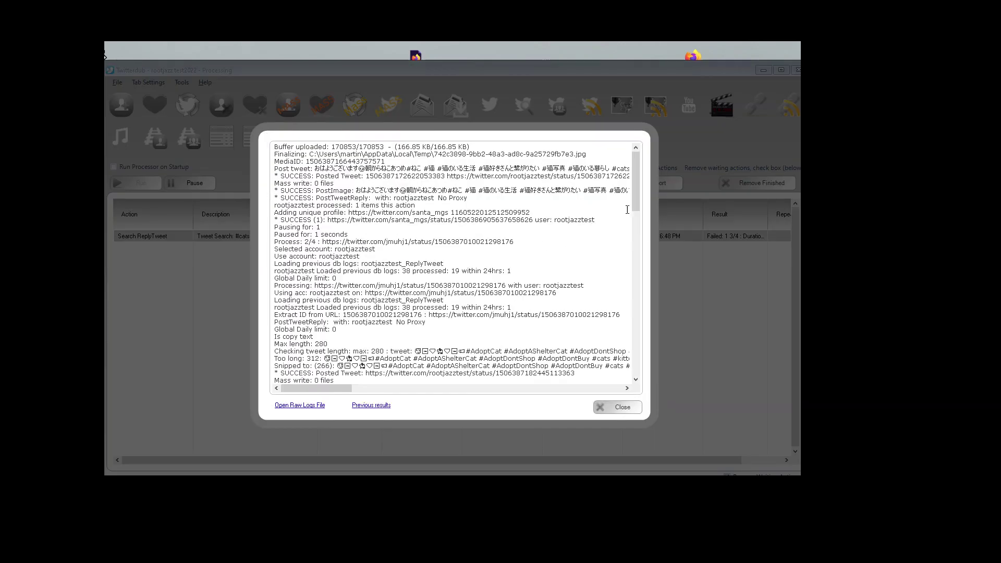
drag(634, 192, 633, 198)
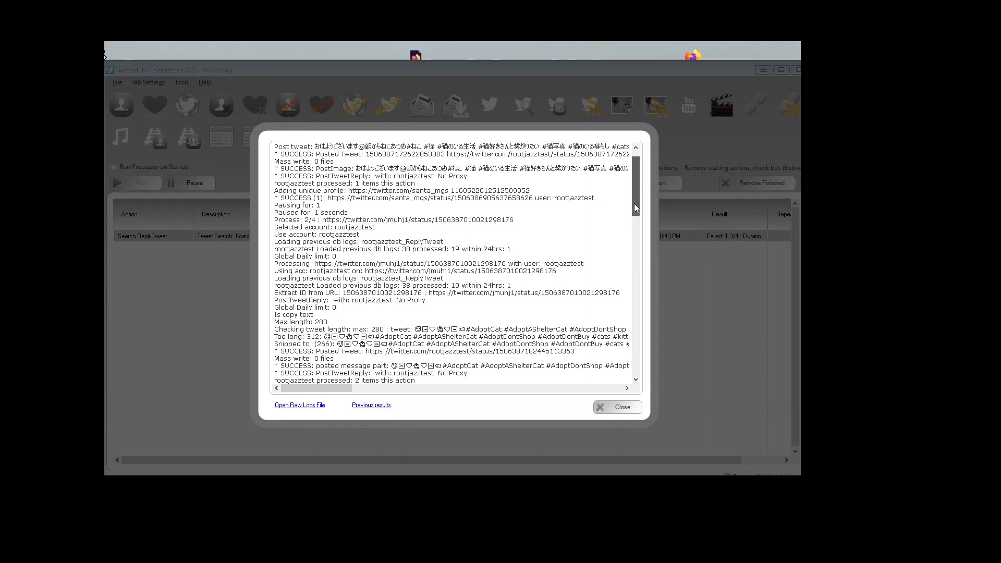
drag(634, 204, 633, 212)
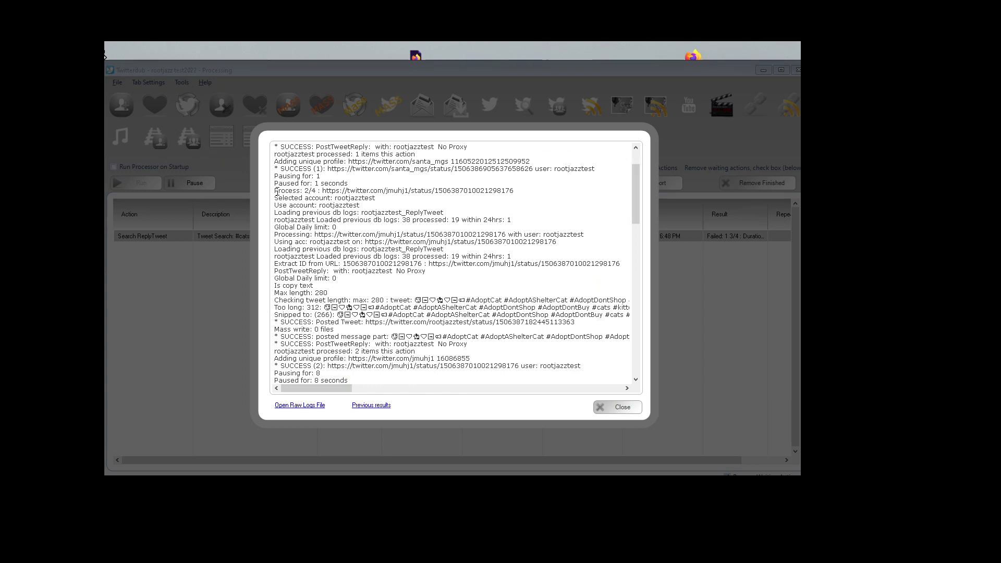
drag(278, 191, 338, 199)
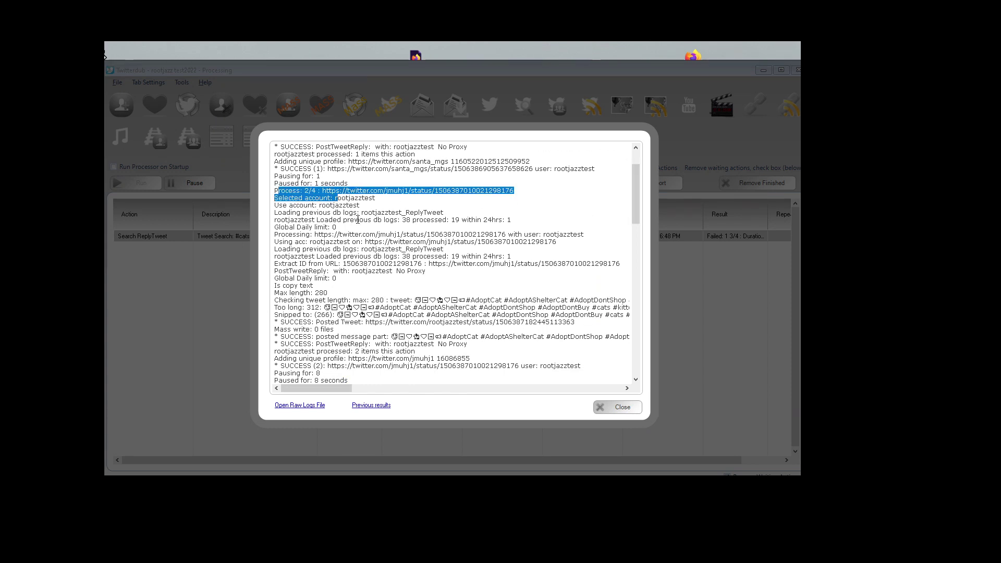
scroll(360, 220, down, 1)
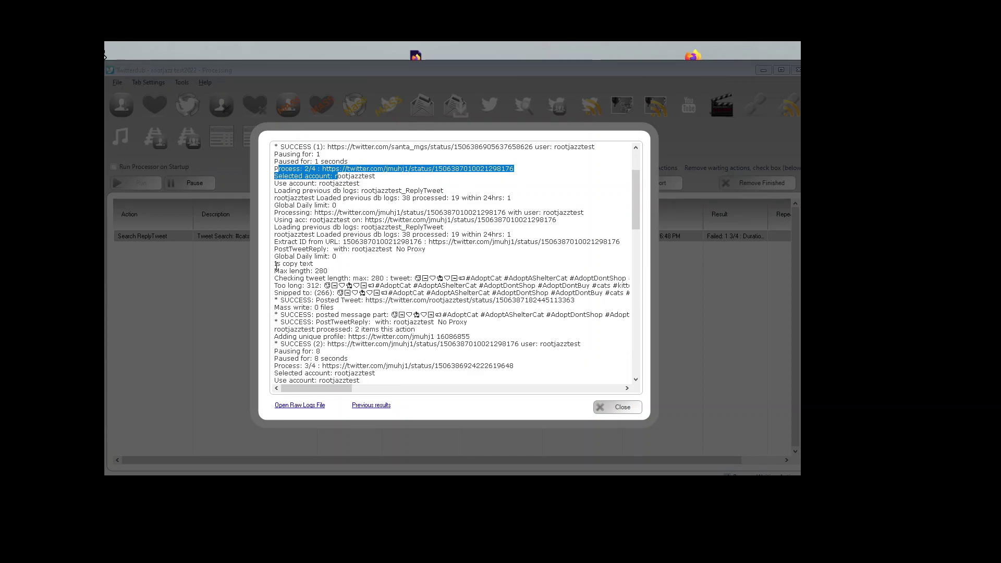
scroll(286, 266, down, 1)
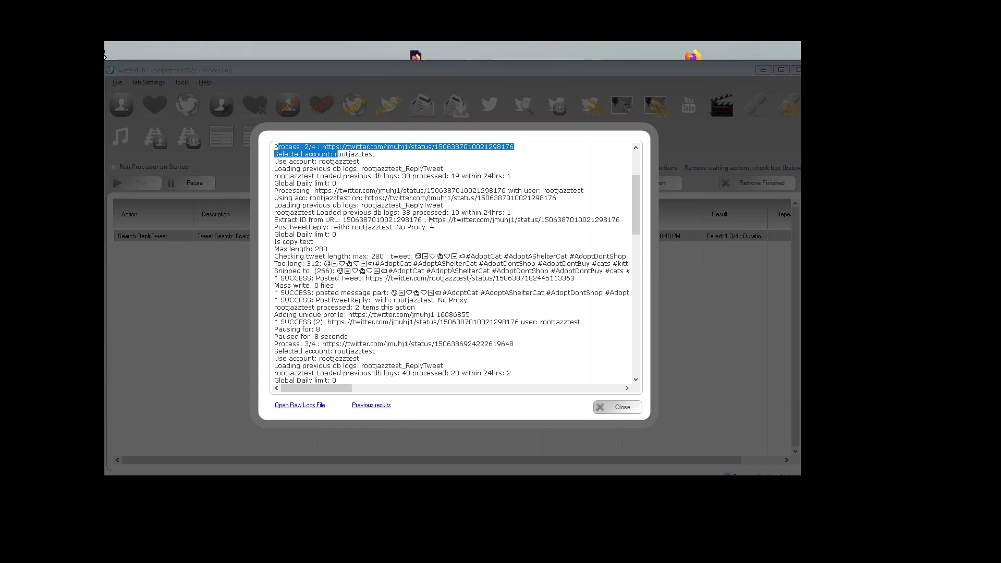
drag(428, 221, 622, 223)
key(ctrl+c)
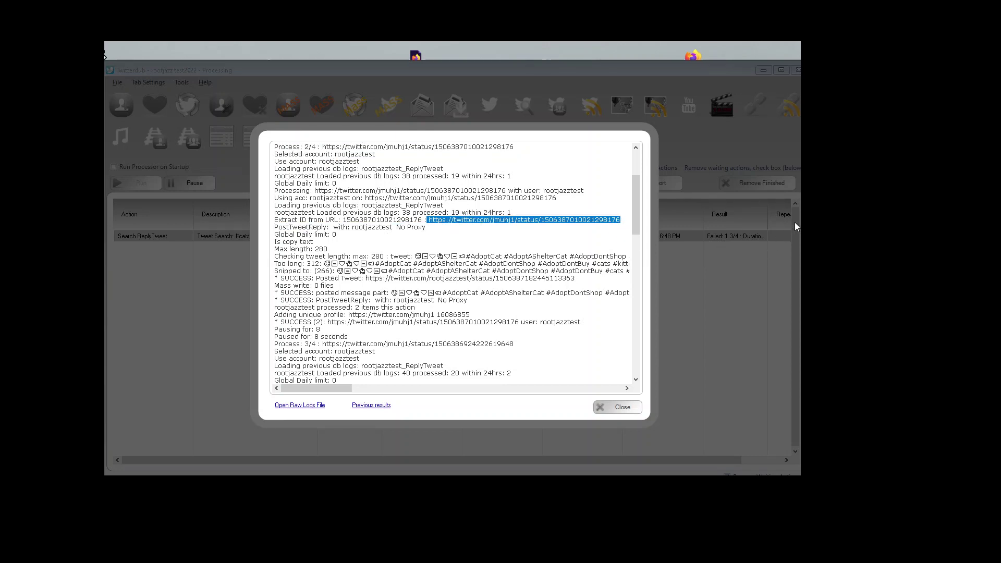
- Load the second item's source link in Firefox and read the original #AdoptCat tweet's full text
key(alt+Tab)
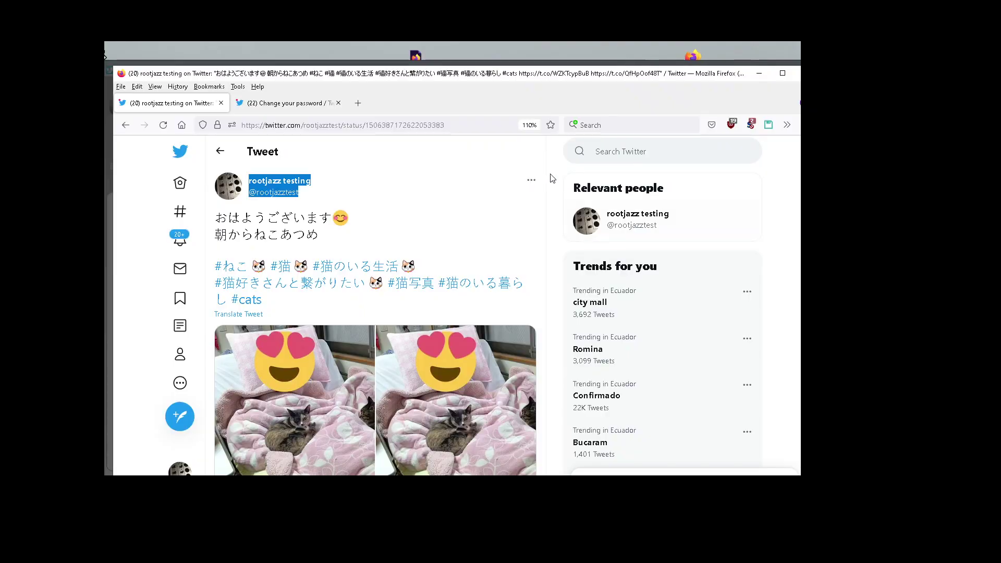
click(457, 128)
key(ctrl+v)
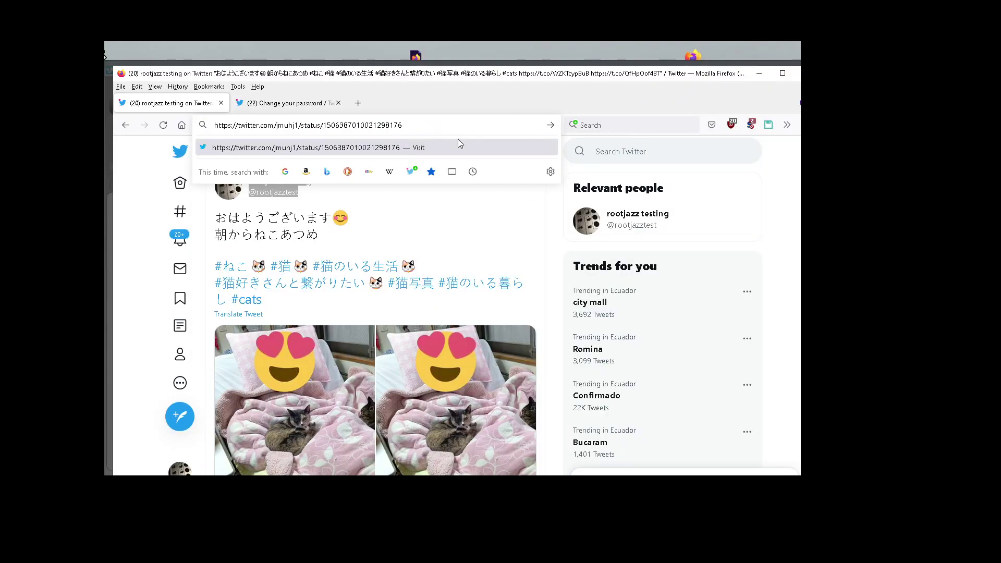
click(460, 147)
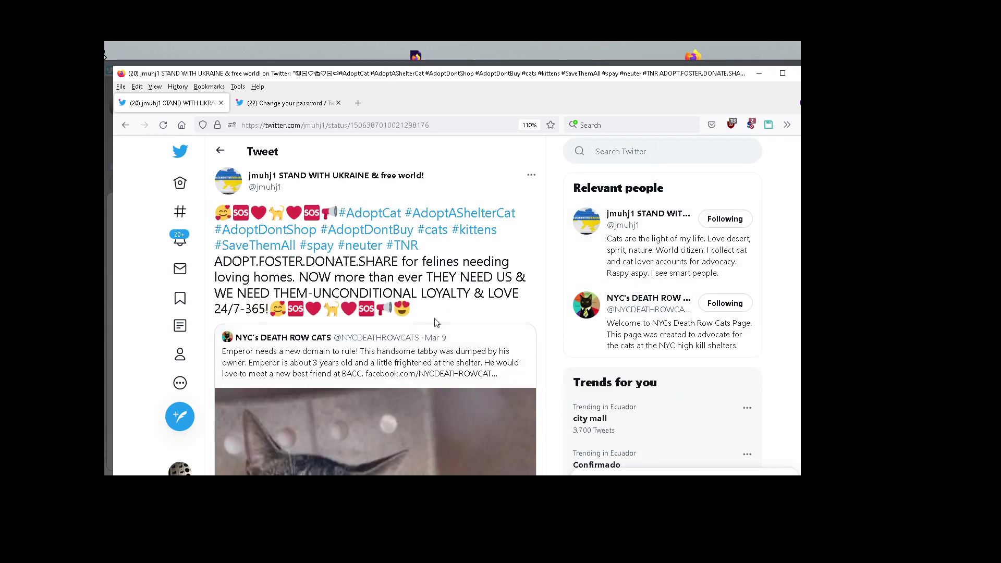
drag(439, 338, 217, 217)
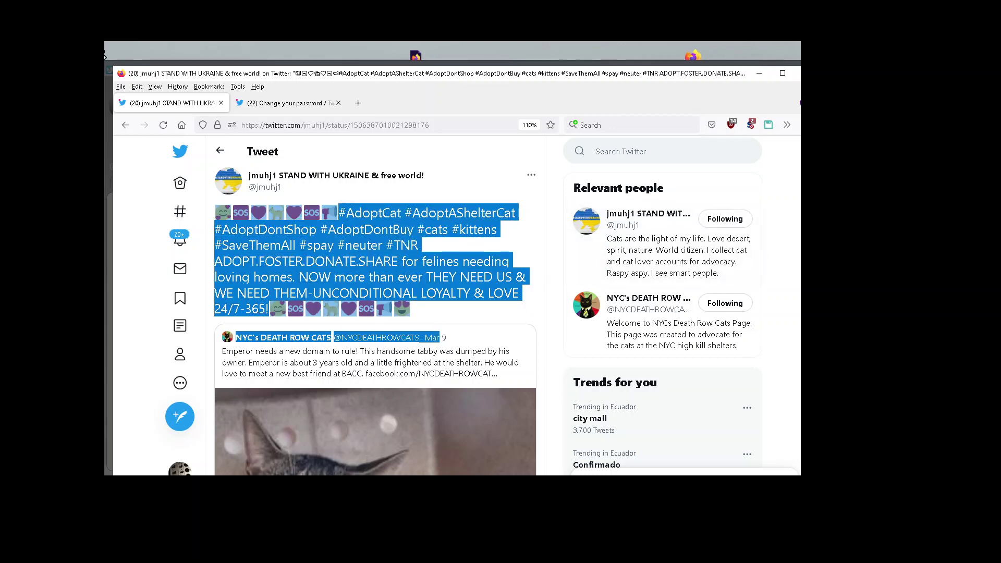
scroll(375, 313, down, 8)
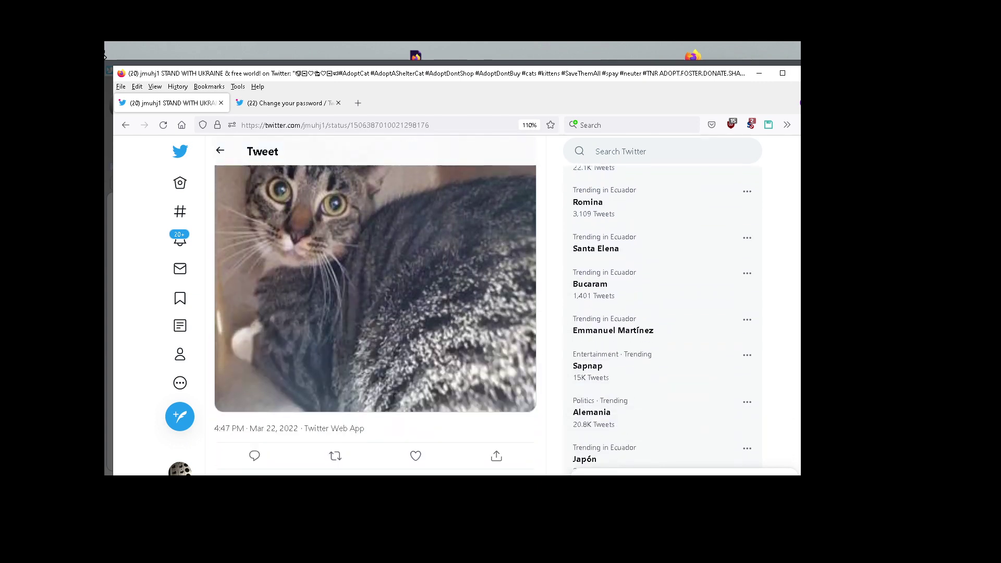
scroll(373, 326, up, 6)
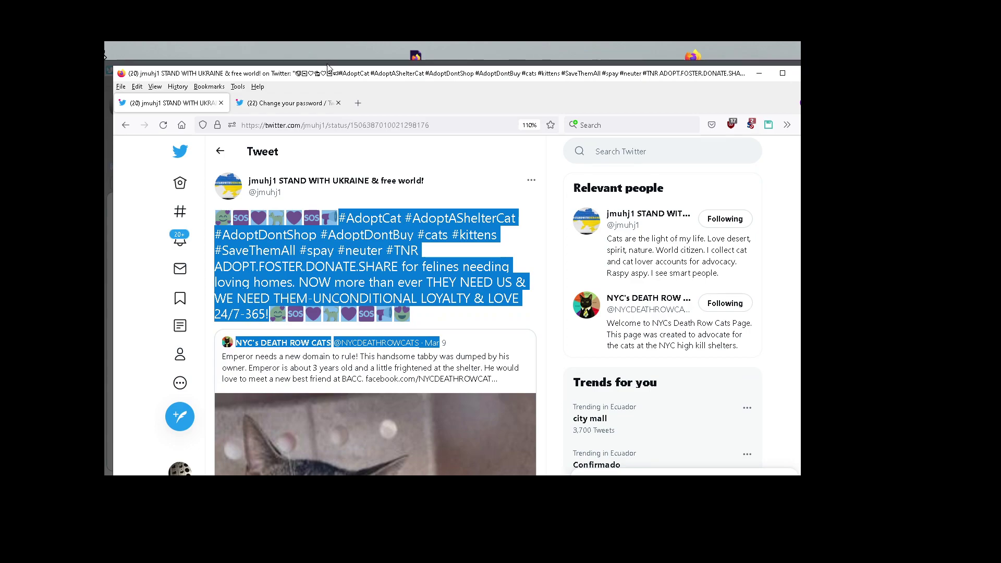
key(alt+Tab)
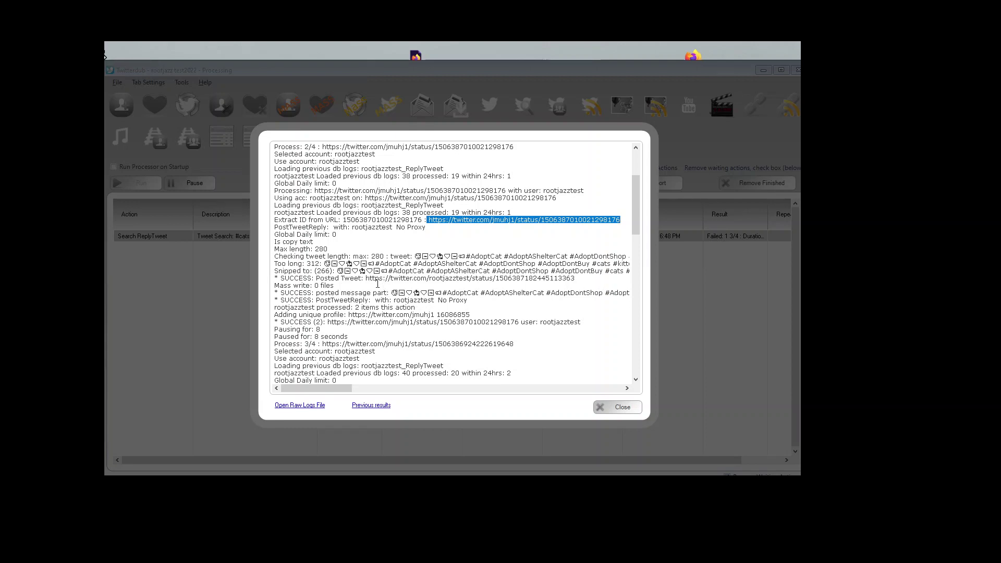
- Open the 'SUCCESS: Posted Tweet' link in Firefox and compare the reposted #AdoptCat text ending at 'LOVE 24/7'
drag(365, 278, 576, 279)
key(ctrl+c)
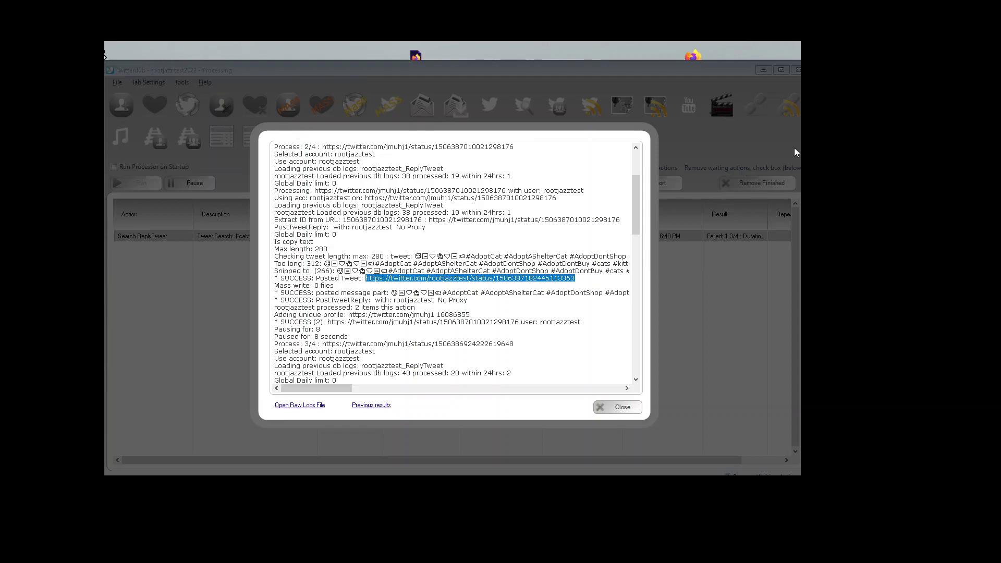
key(alt+Tab)
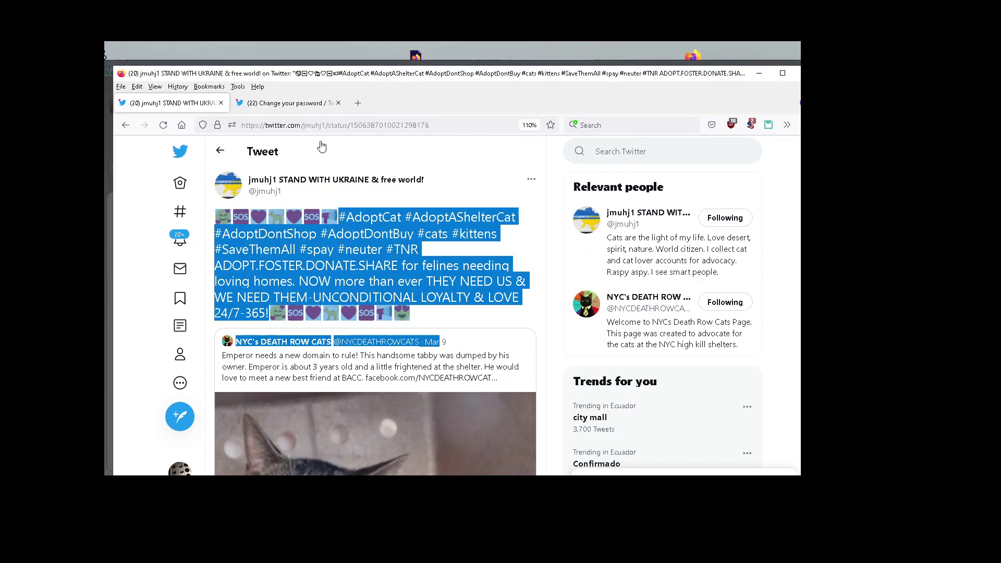
click(305, 124)
key(ctrl+v)
key(Return)
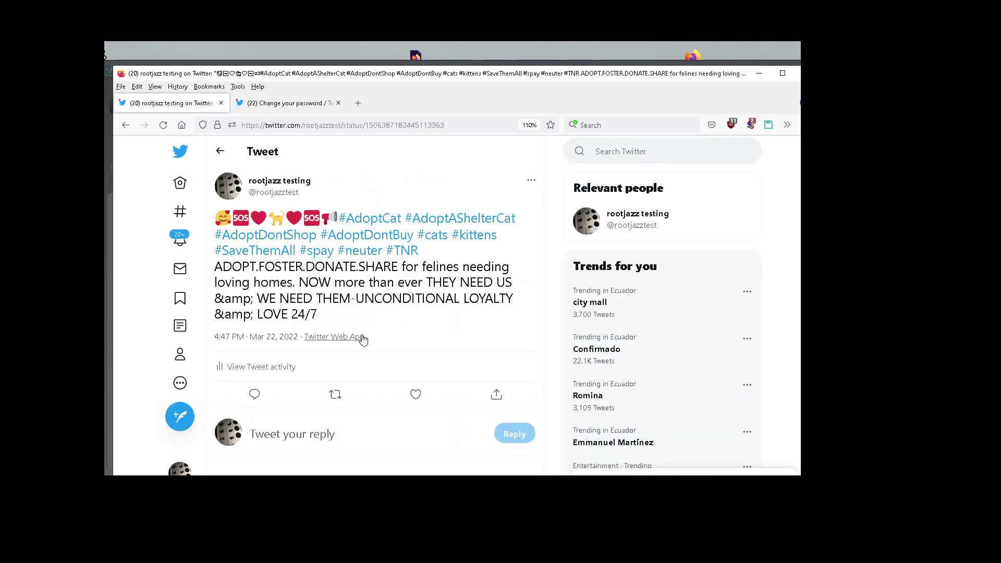
drag(362, 325, 339, 218)
click(692, 56)
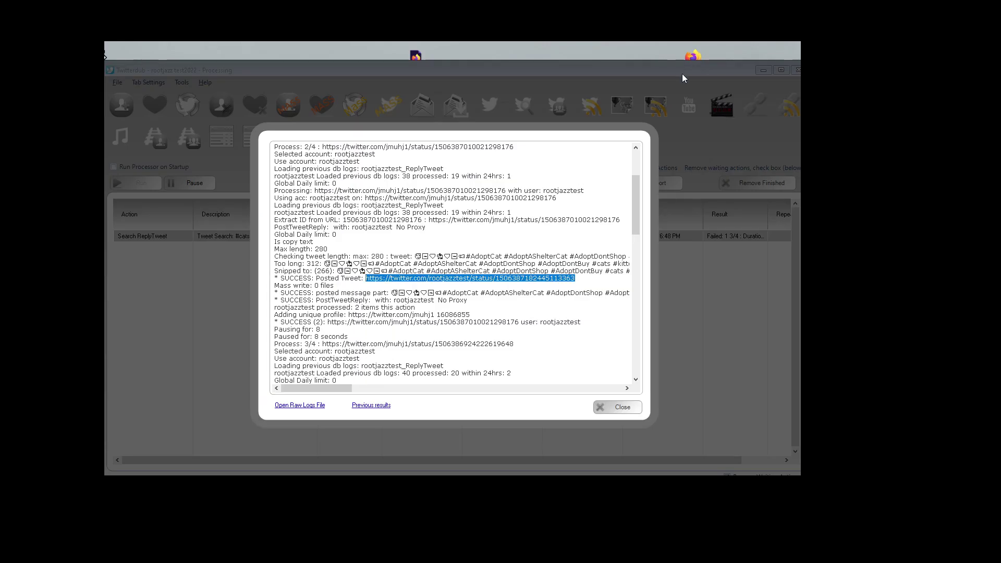
- Mark the Process: 3/4 line and its 'Status is a duplicate' FAILED POST error in the log
drag(637, 194, 637, 240)
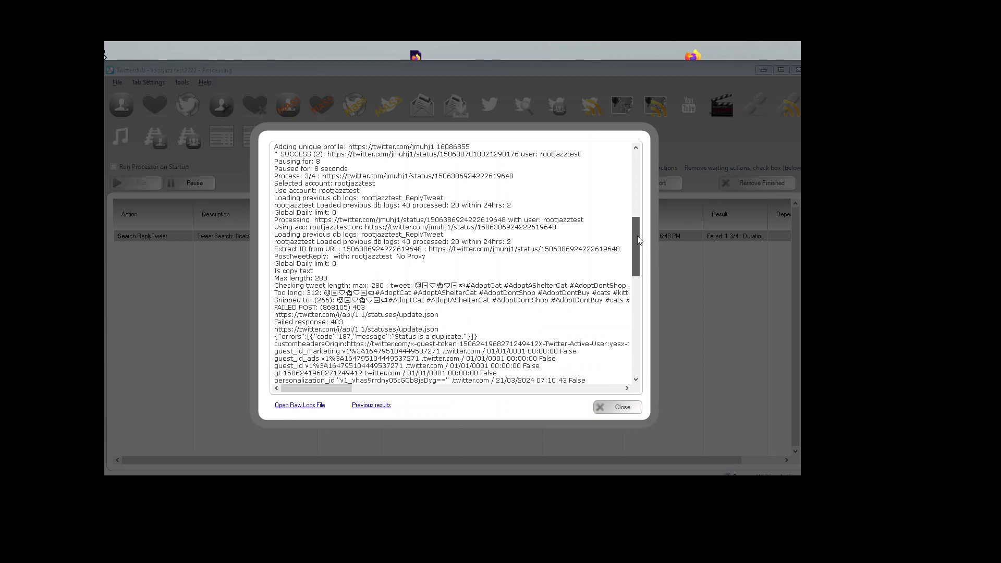
double_click(288, 176)
shift+click(323, 176)
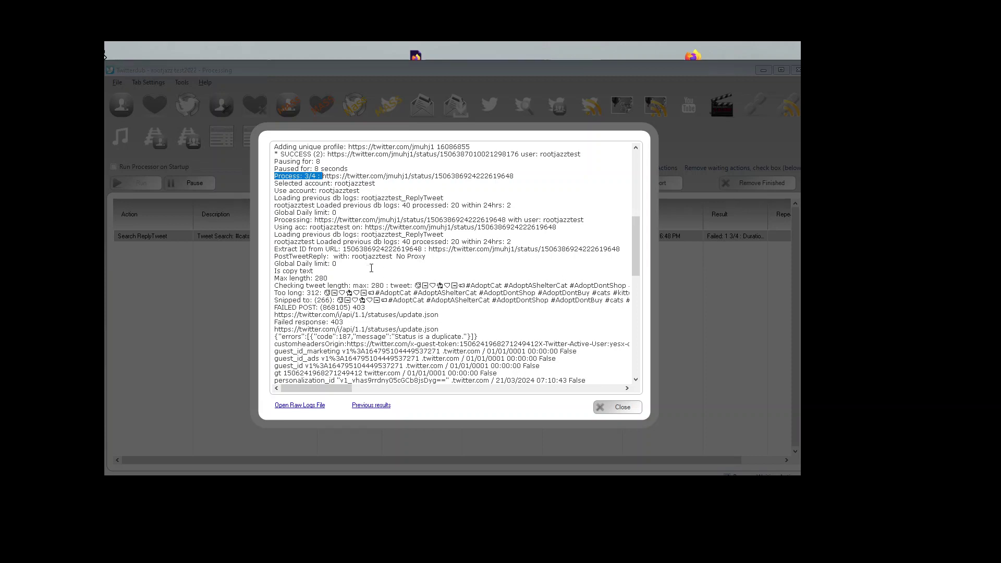
scroll(372, 268, down, 1)
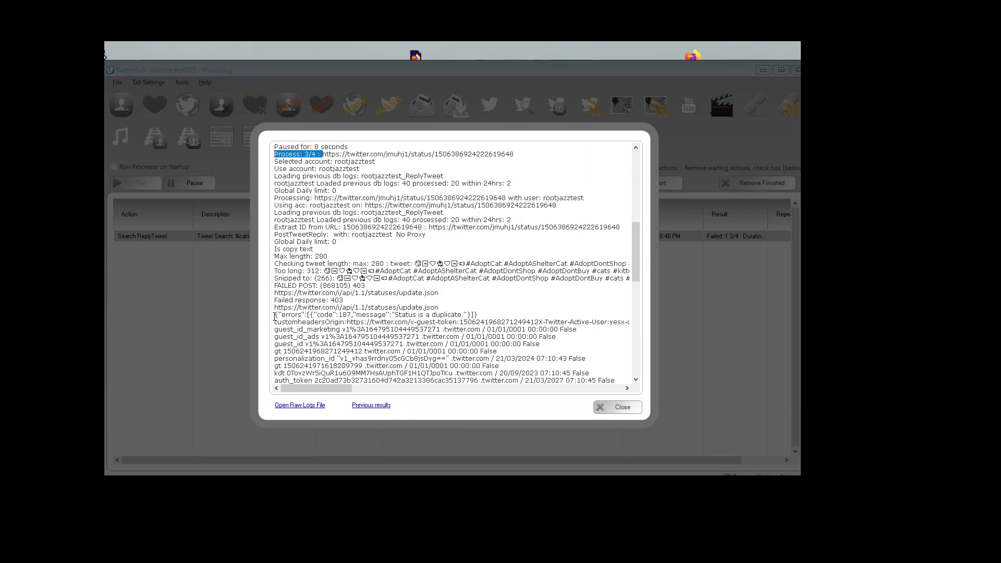
drag(275, 317, 495, 317)
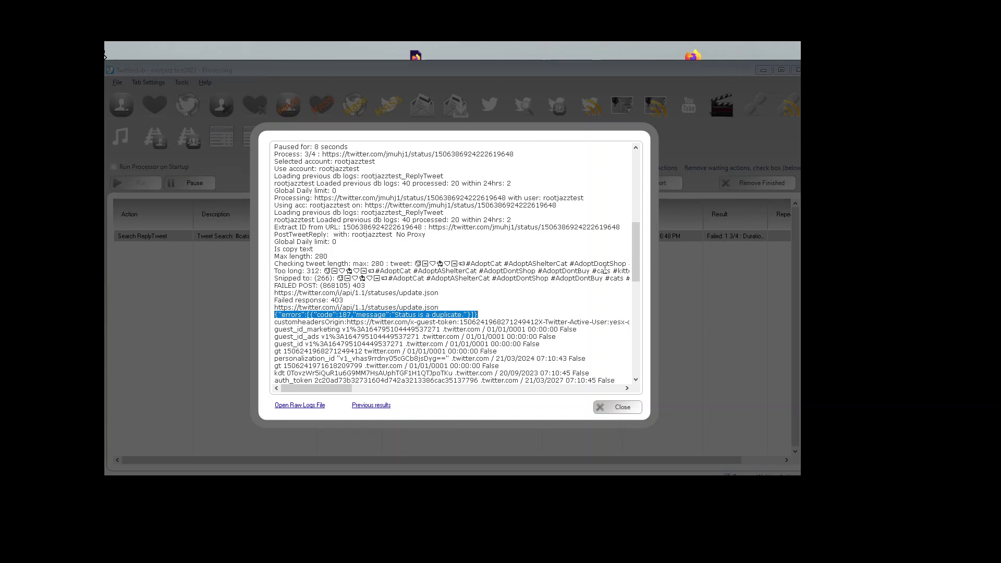
- Select and copy the third item's source tweet URL after 'Extract ID from URL'
drag(638, 267, 637, 254)
drag(428, 278, 637, 235)
key(ctrl+c)
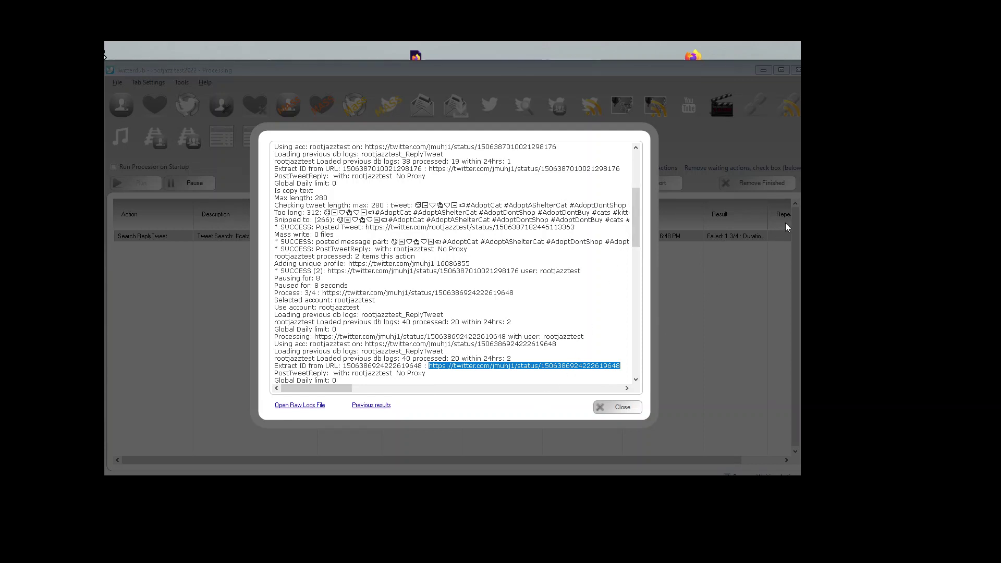
key(alt+Tab)
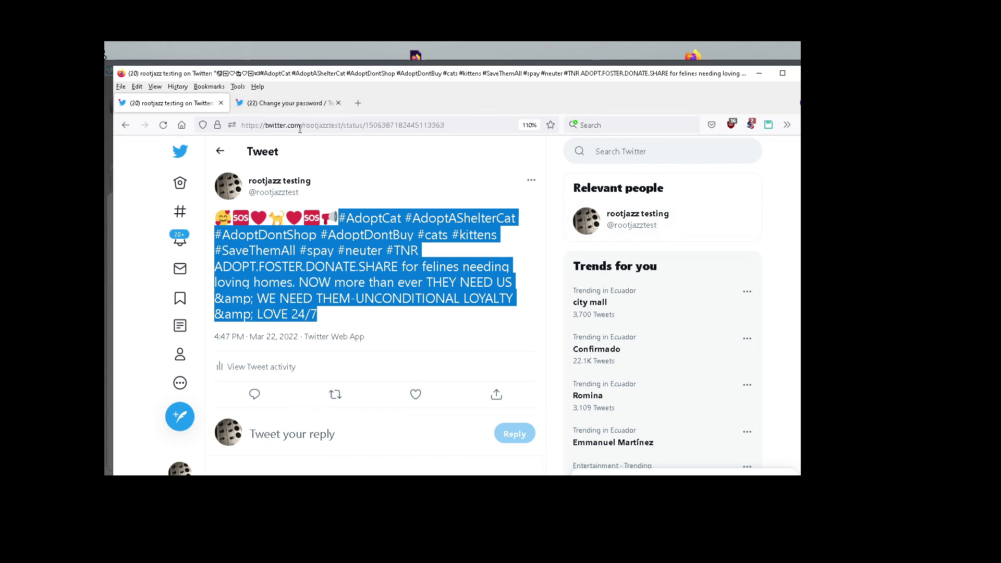
- Load the third item's source #AdoptCat tweet in a second Firefox tab
click(126, 128)
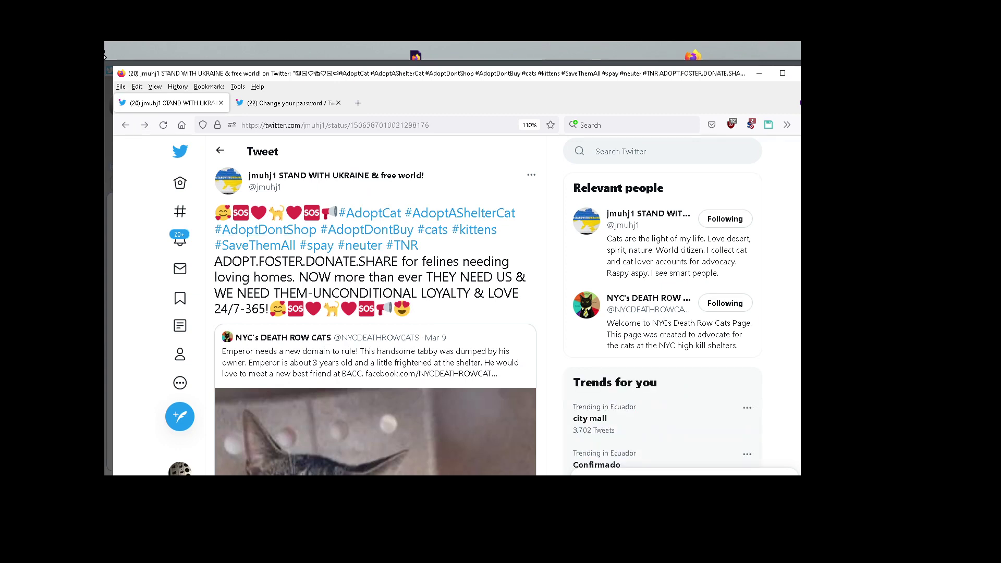
click(284, 103)
click(283, 125)
key(ctrl+v)
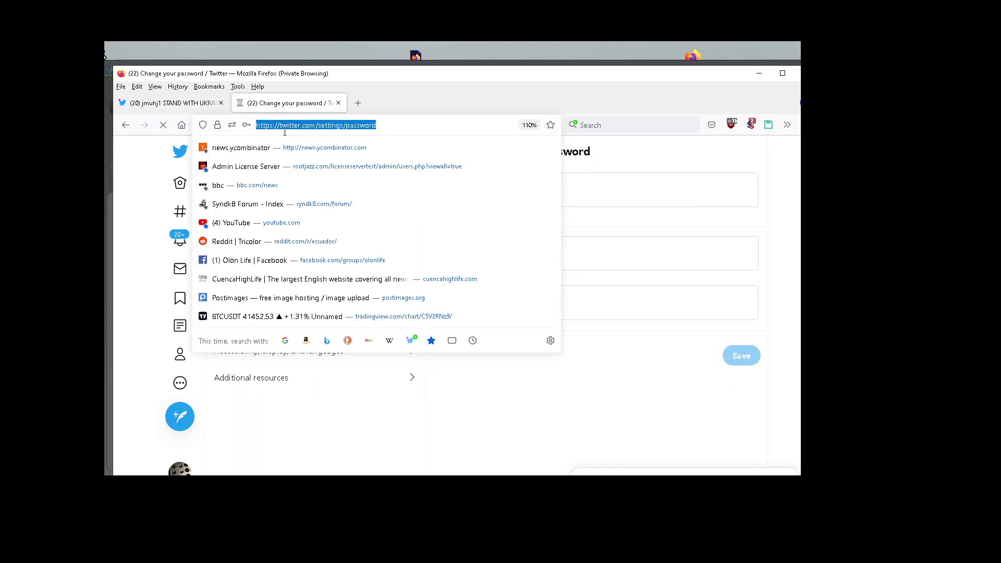
key(Return)
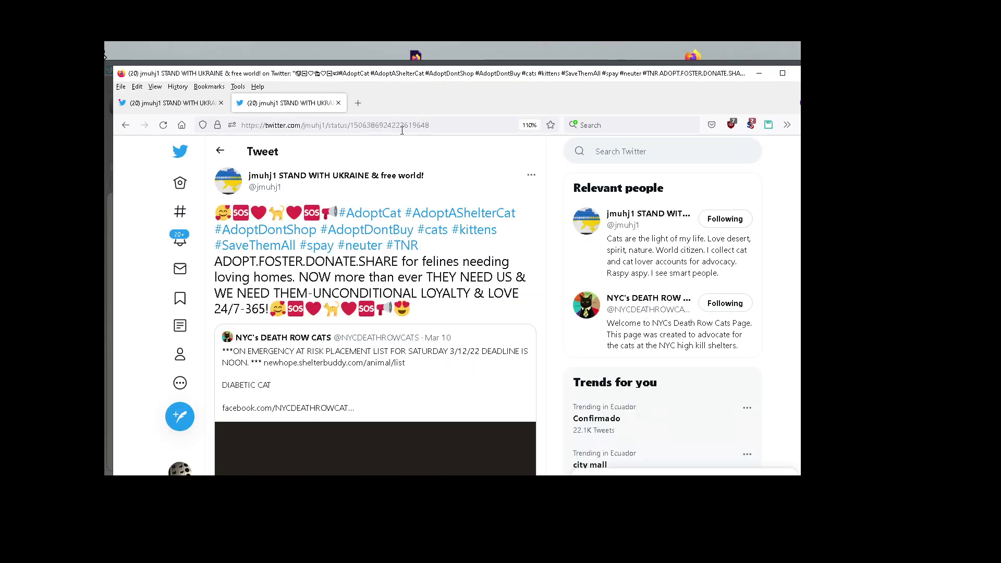
- Compare the status numbers in the two tabs' tweet addresses
key(ctrl+shift+Tab)
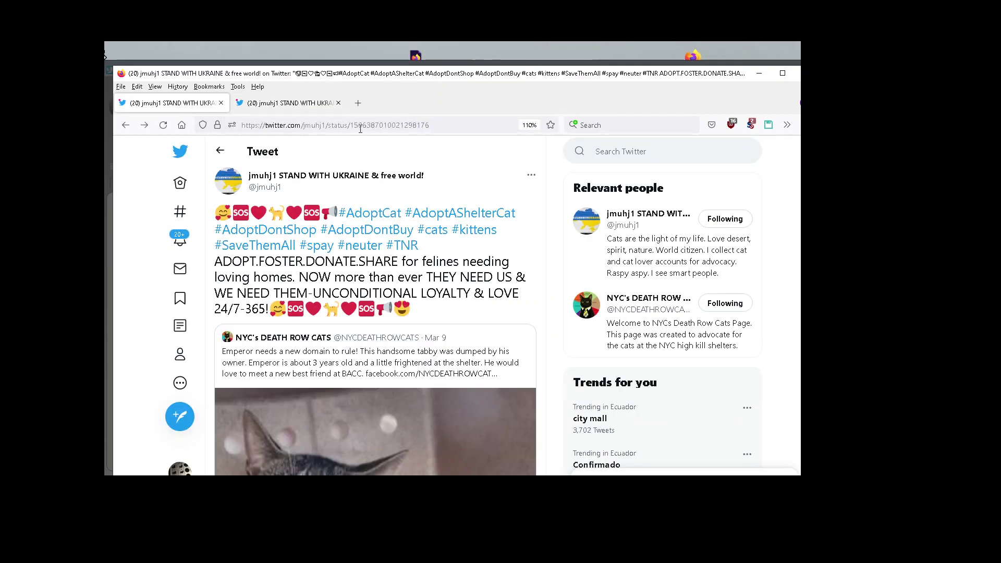
double_click(359, 129)
click(277, 105)
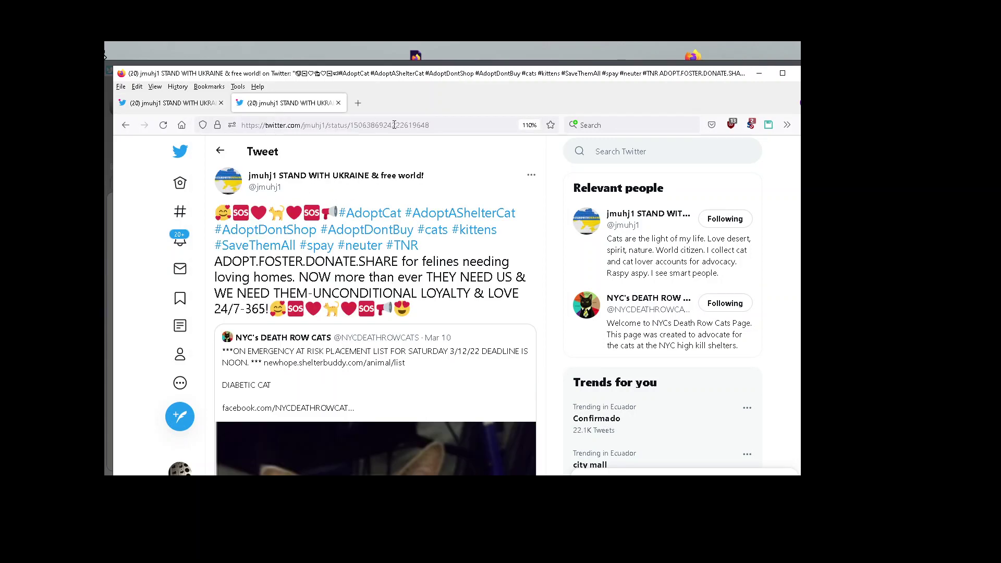
double_click(369, 126)
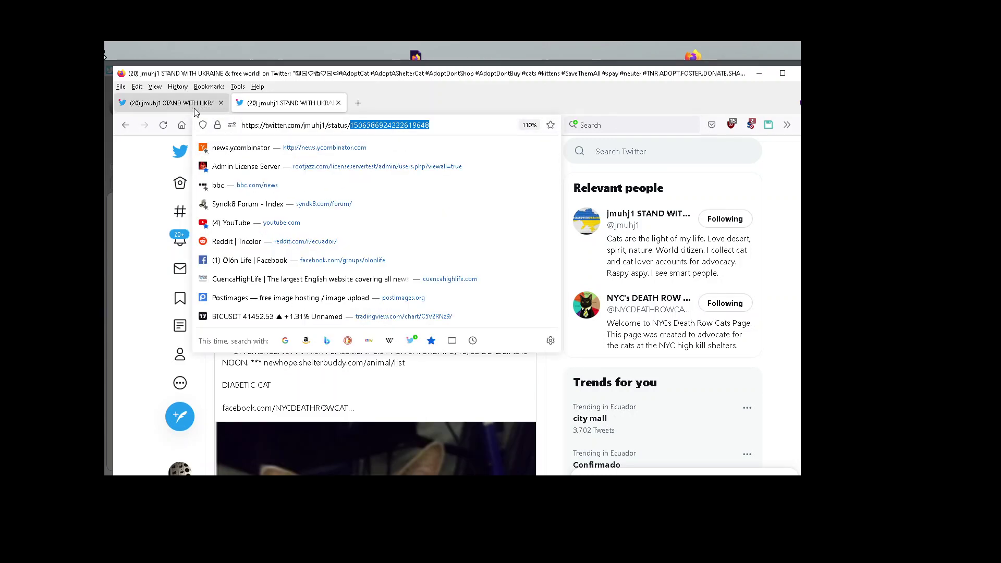
click(138, 274)
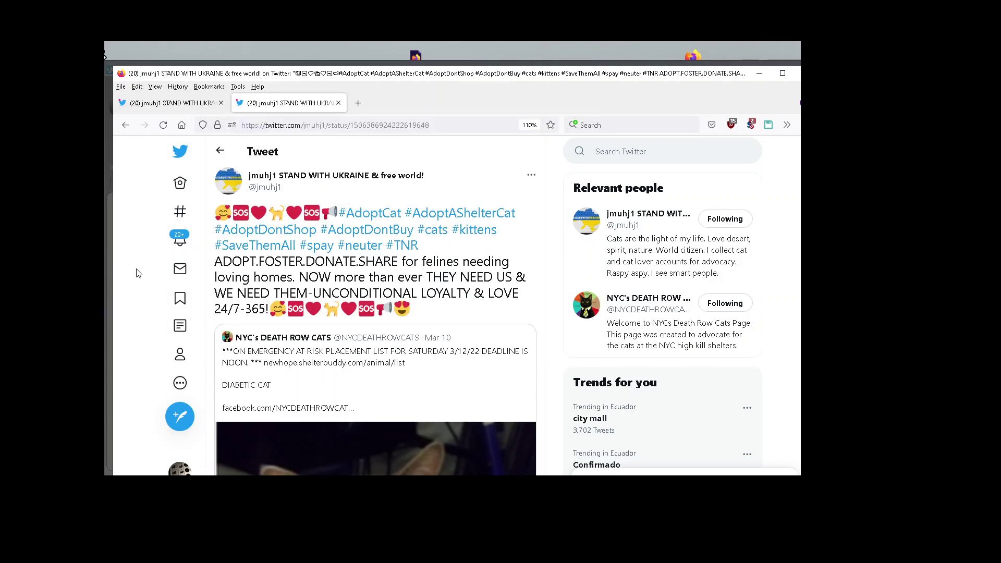
- Flip between the two tweet copies, comparing the quoted Mar 9 tabby post and Mar 10 post
click(171, 104)
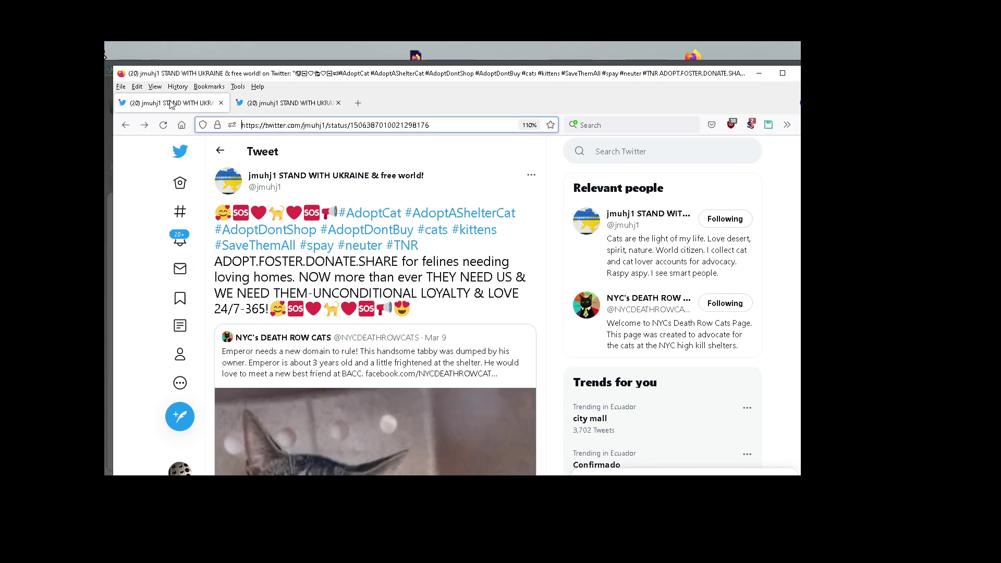
click(276, 107)
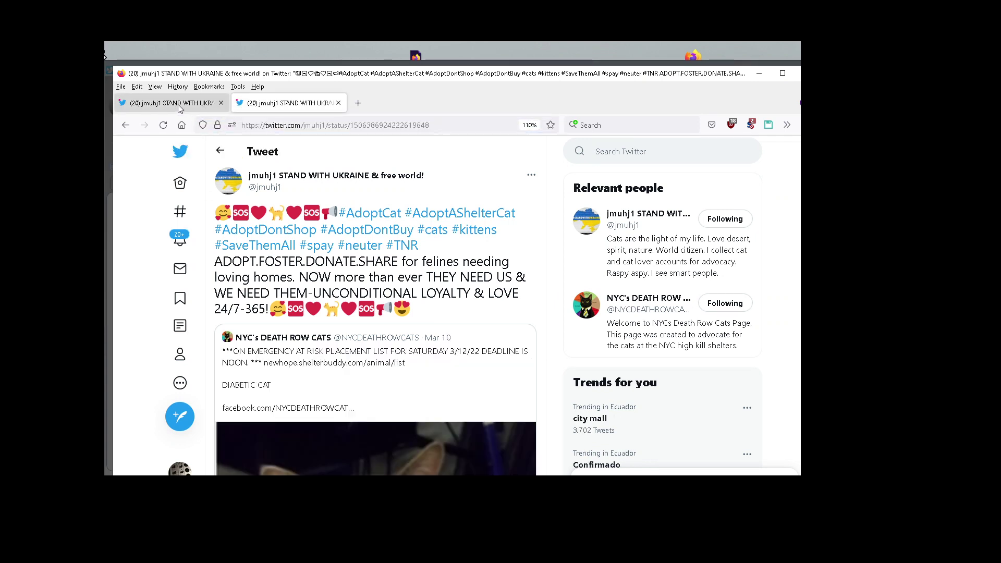
click(203, 107)
click(263, 107)
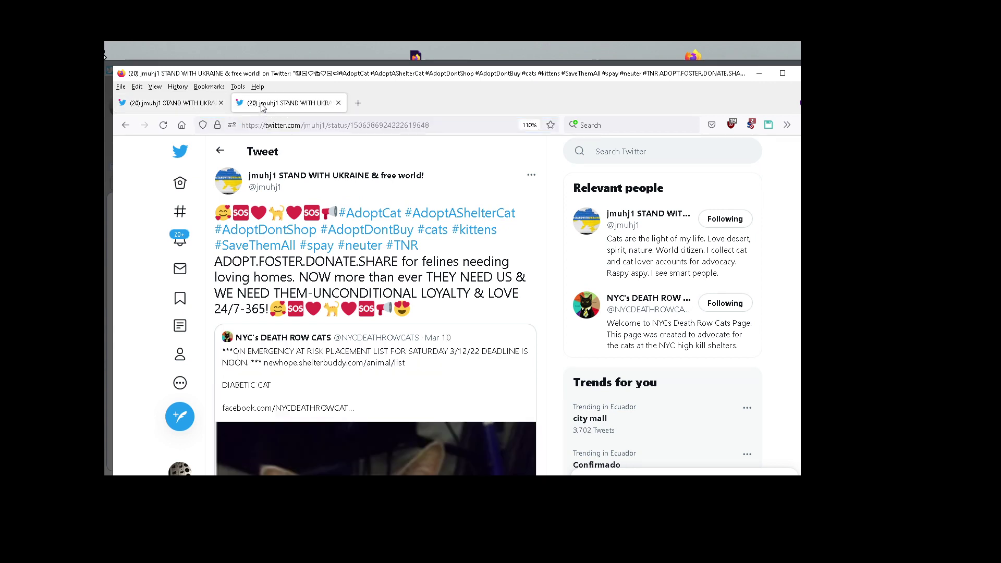
click(192, 107)
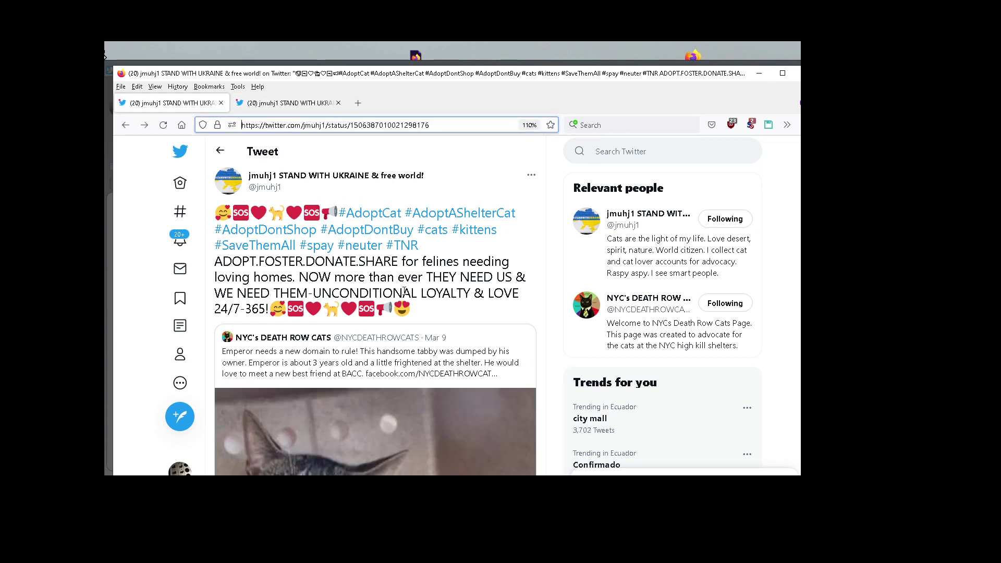
click(282, 104)
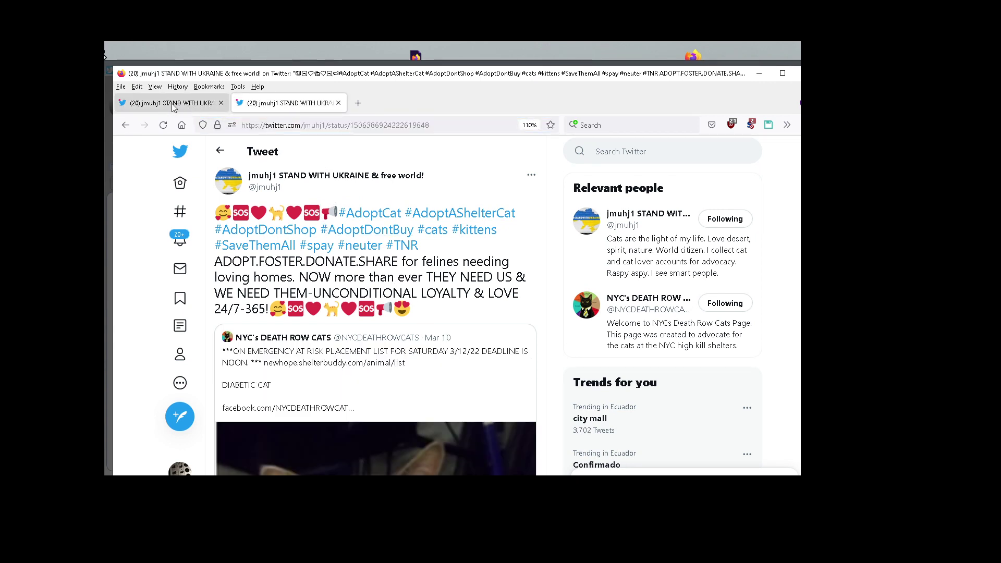
click(198, 106)
click(273, 107)
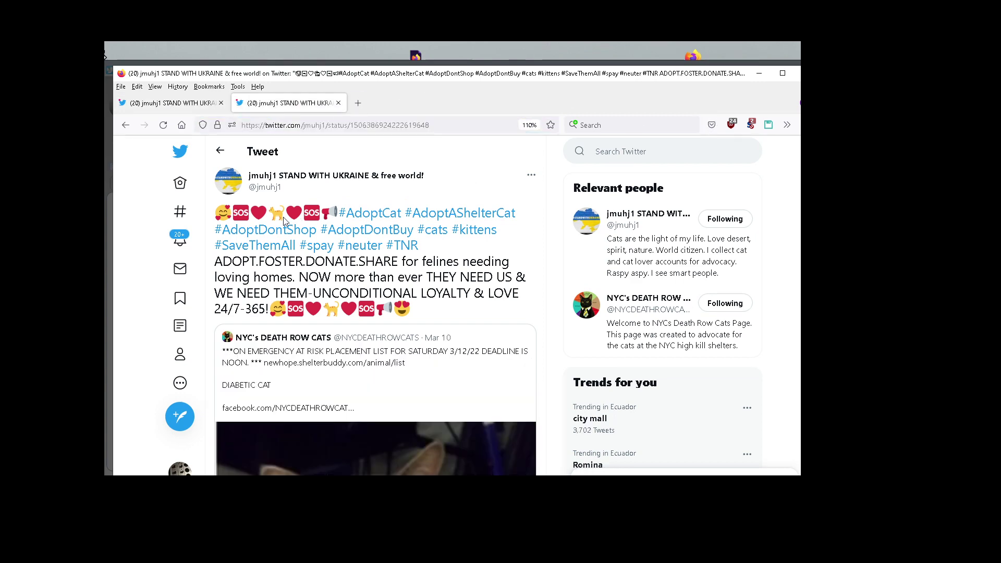
click(109, 275)
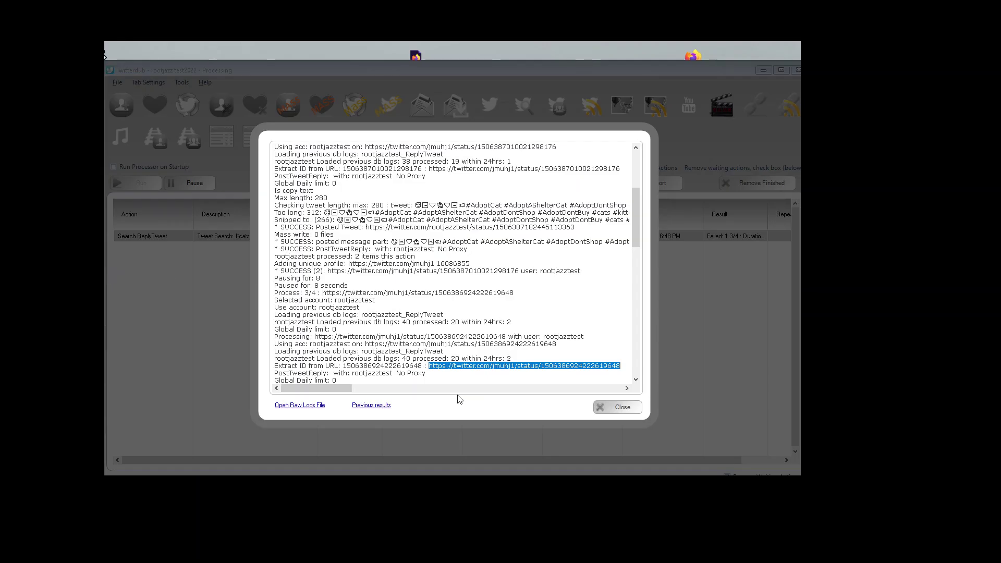
drag(637, 223, 635, 246)
scroll(632, 250, down, 2)
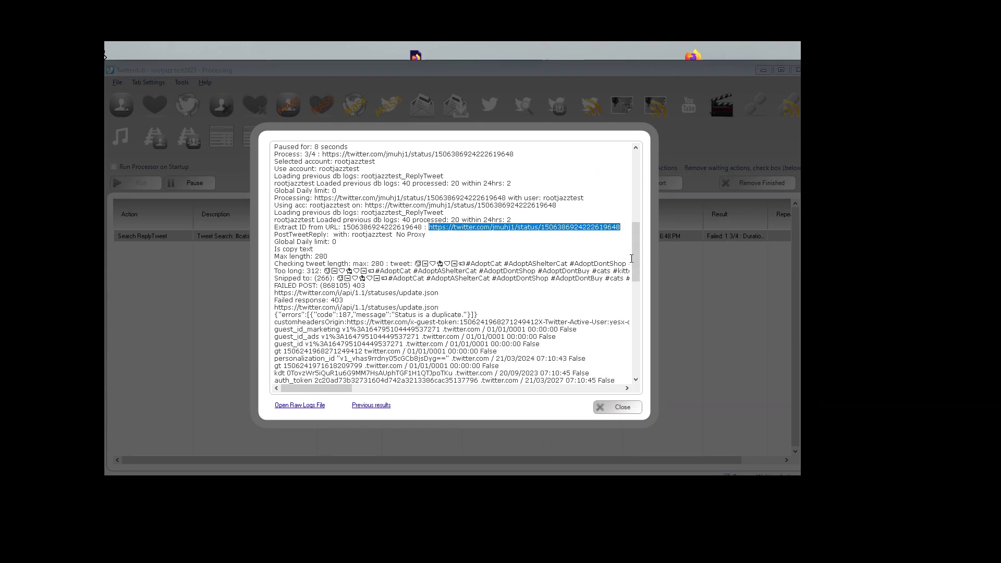
drag(479, 314, 268, 315)
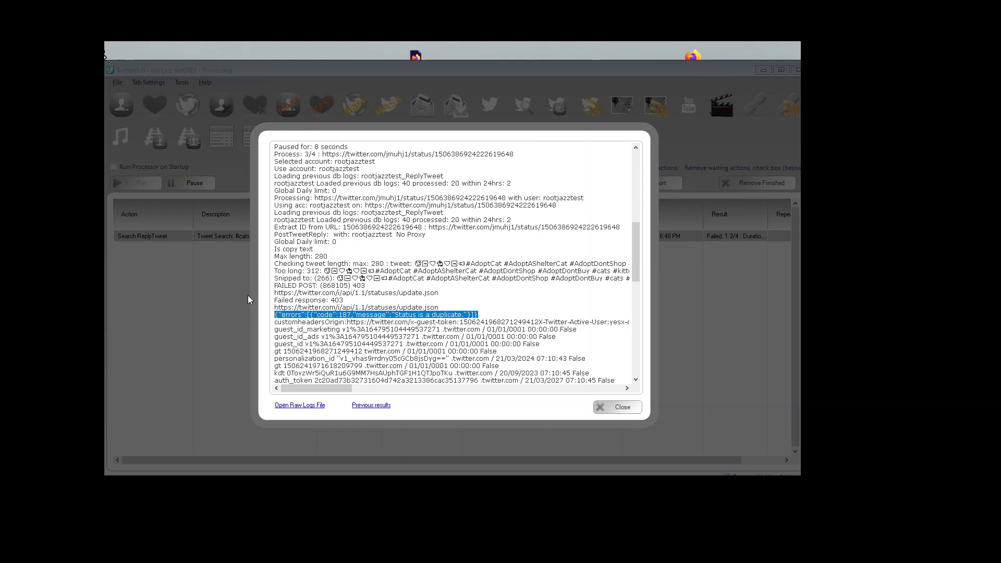
drag(282, 146, 337, 154)
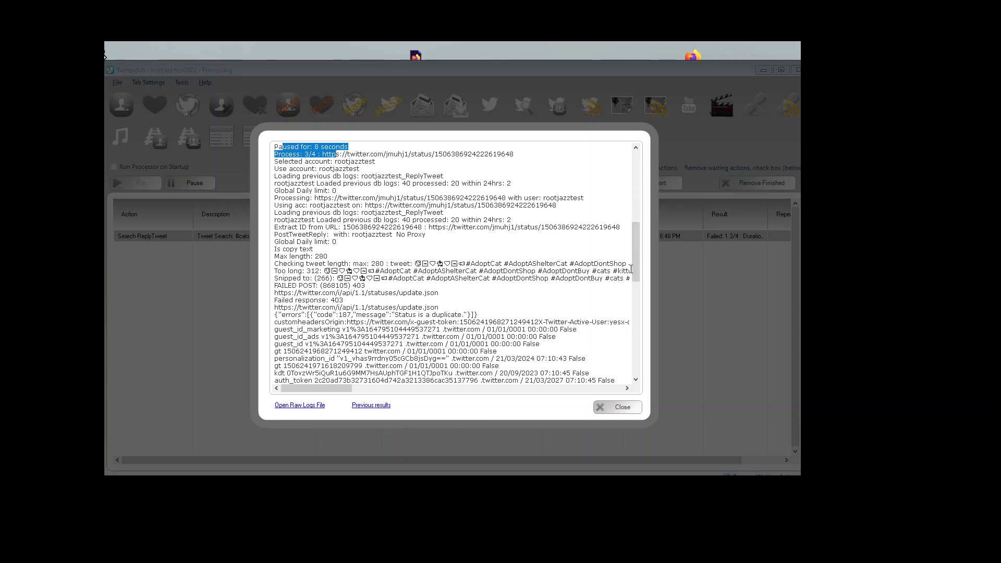
drag(633, 262, 636, 349)
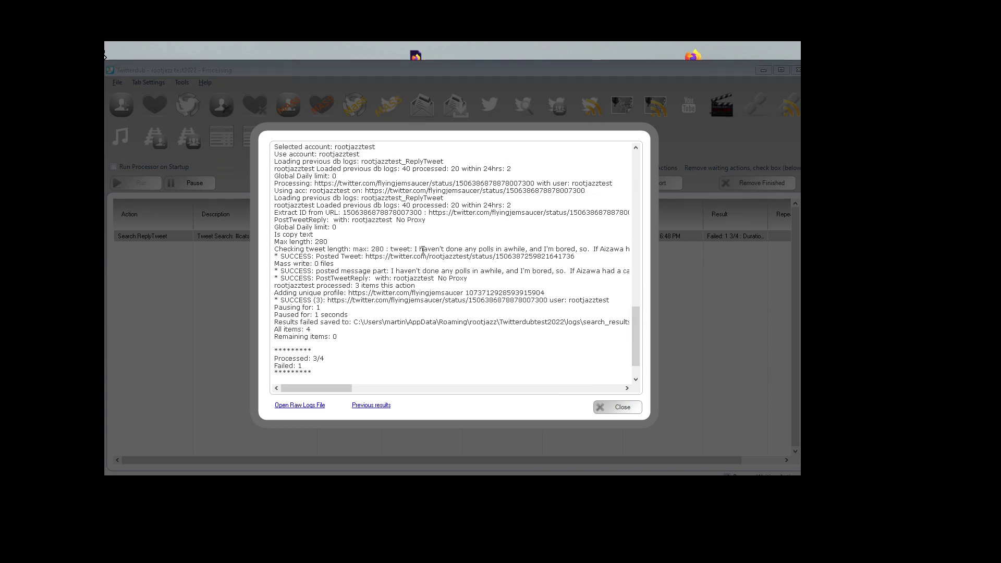
- Select and copy the Process 4/4 source tweet URL in the log
scroll(358, 212, up, 1)
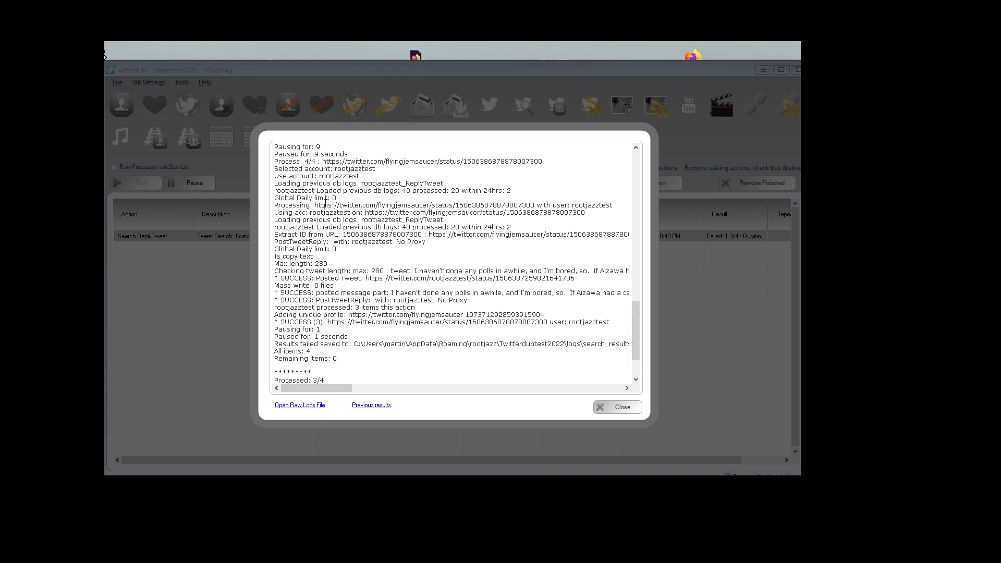
drag(301, 161, 323, 162)
click(325, 161)
double_click(328, 162)
key(ctrl+c)
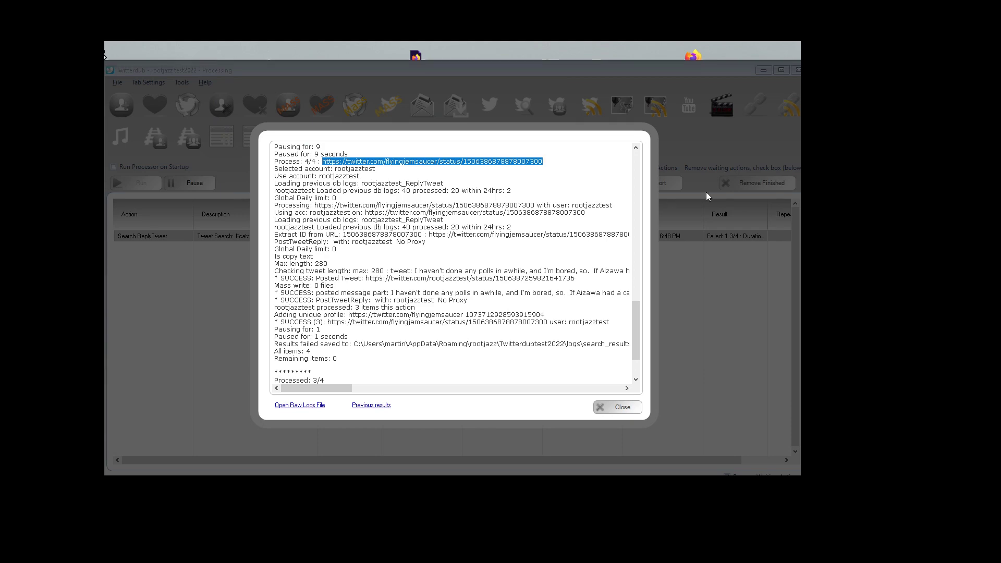
key(alt+Tab)
- Load the fourth source tweet, the Aizawa #cats poll, in Firefox and select its text
click(364, 126)
key(ctrl+v)
key(Return)
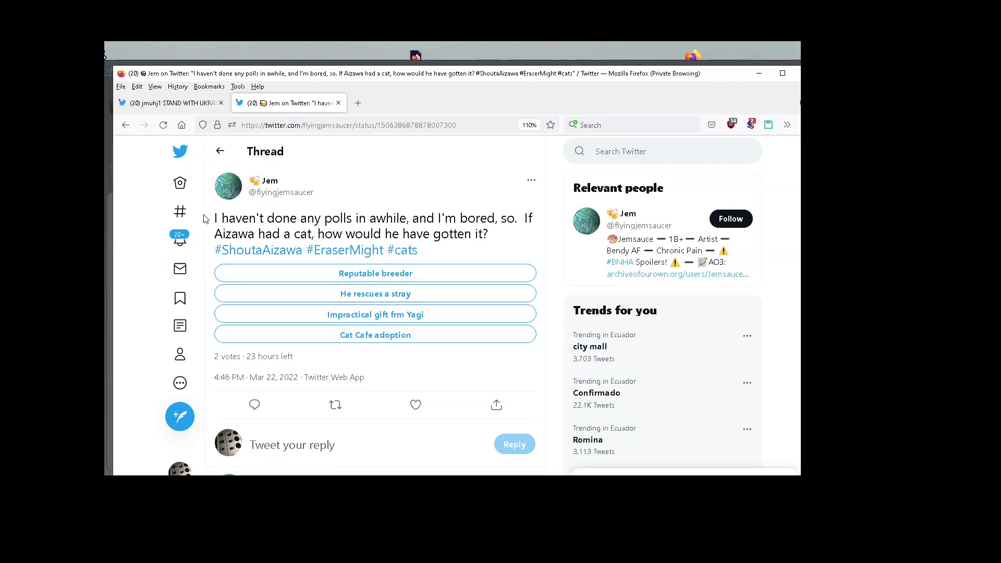
drag(212, 218, 471, 255)
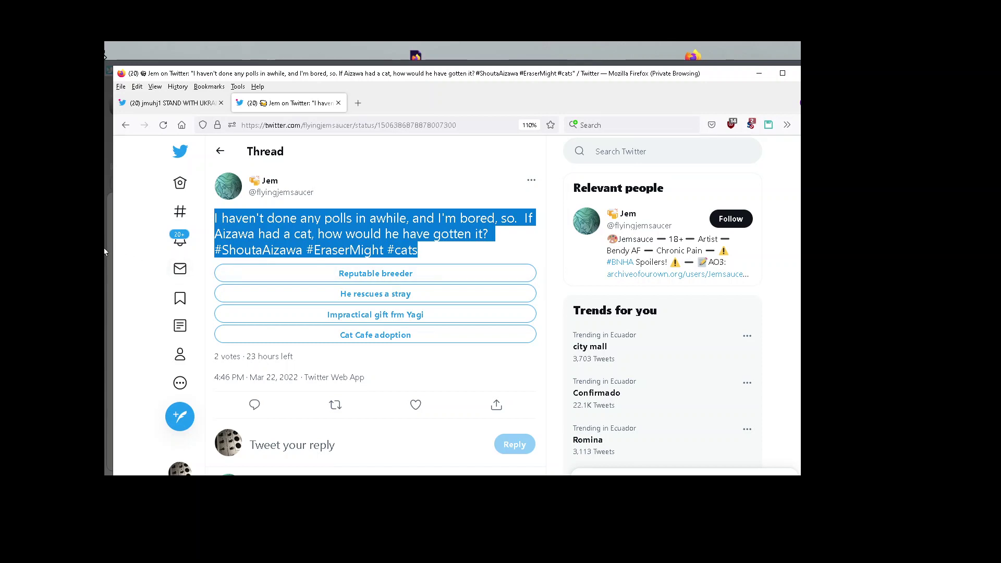
key(alt+Tab)
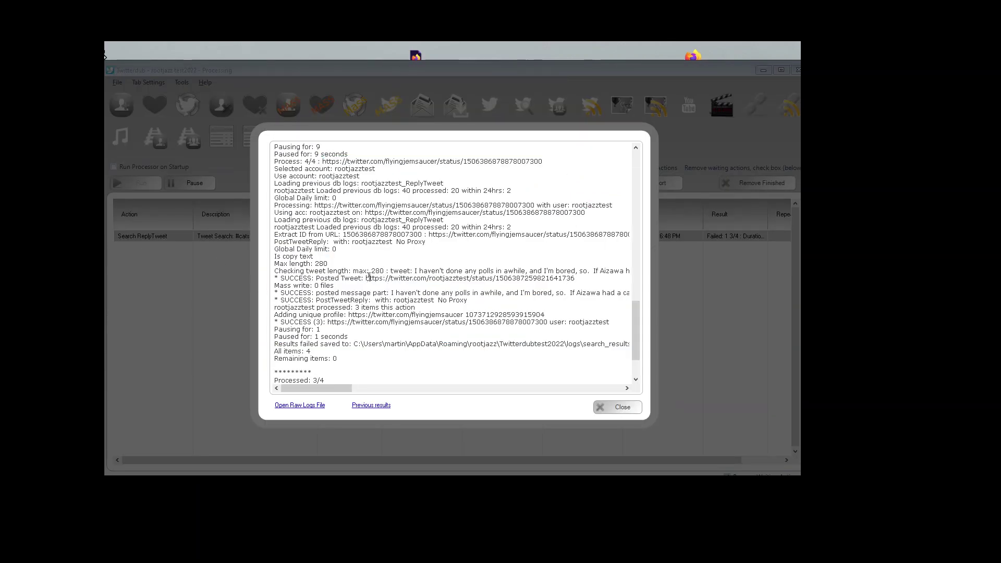
- Load the test account's reposted Aizawa #cats tweet in Firefox using the Posted Tweet URL from the log
double_click(506, 278)
key(ctrl+c)
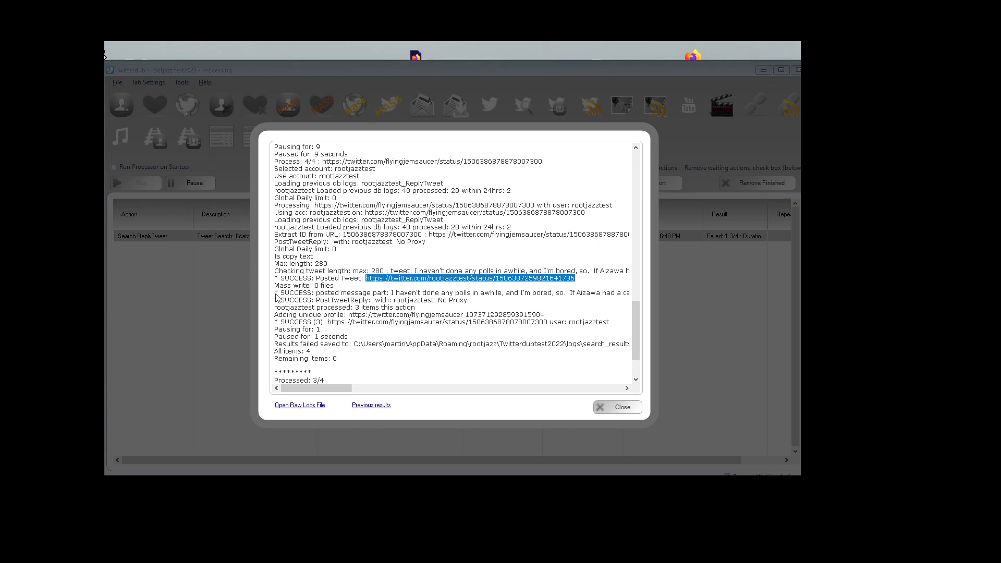
key(alt+Tab)
click(478, 128)
key(ctrl+v)
key(Return)
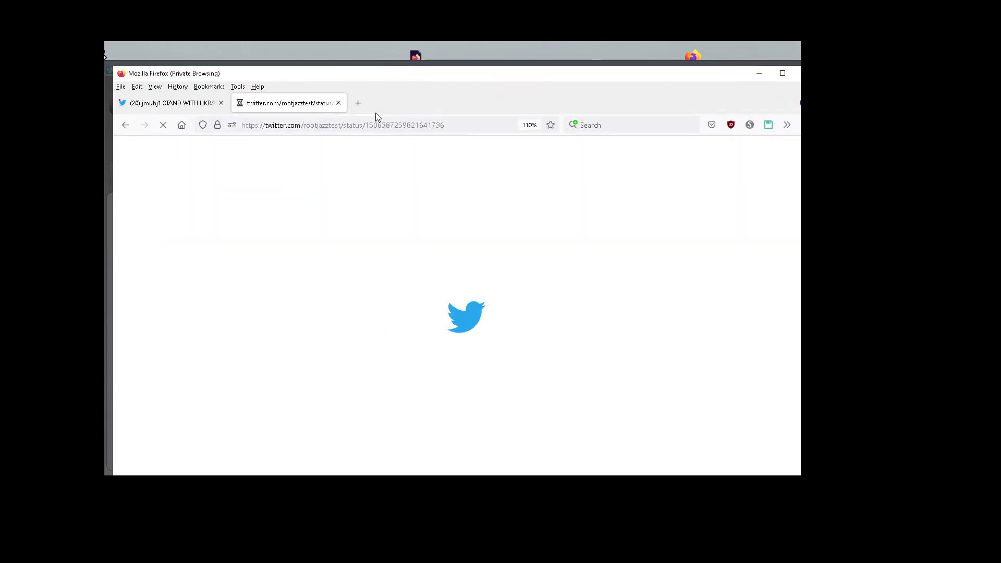
- Compare the repost with the original tweet tab, then return to Twitterdub's processing log
click(211, 103)
key(ctrl+Tab)
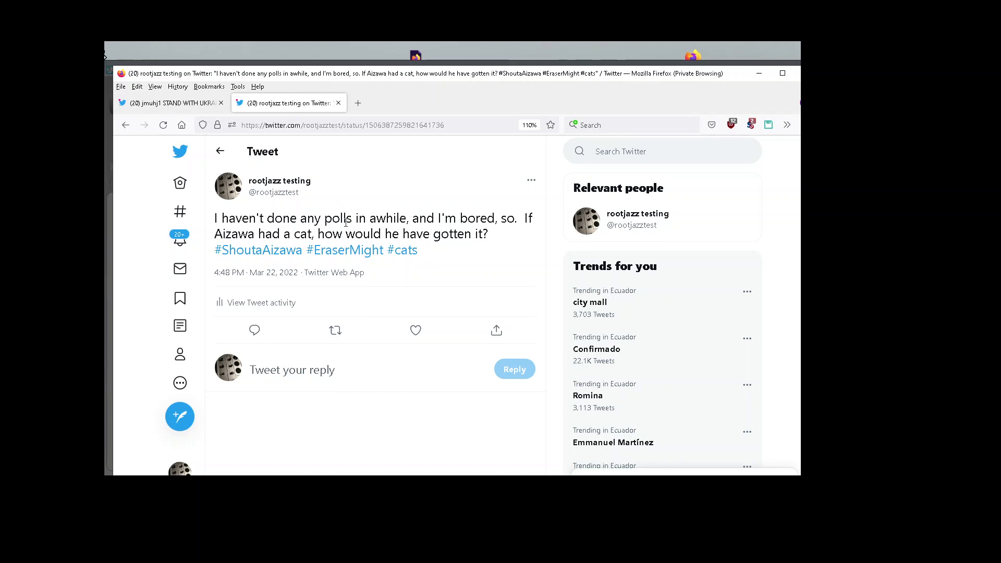
click(107, 313)
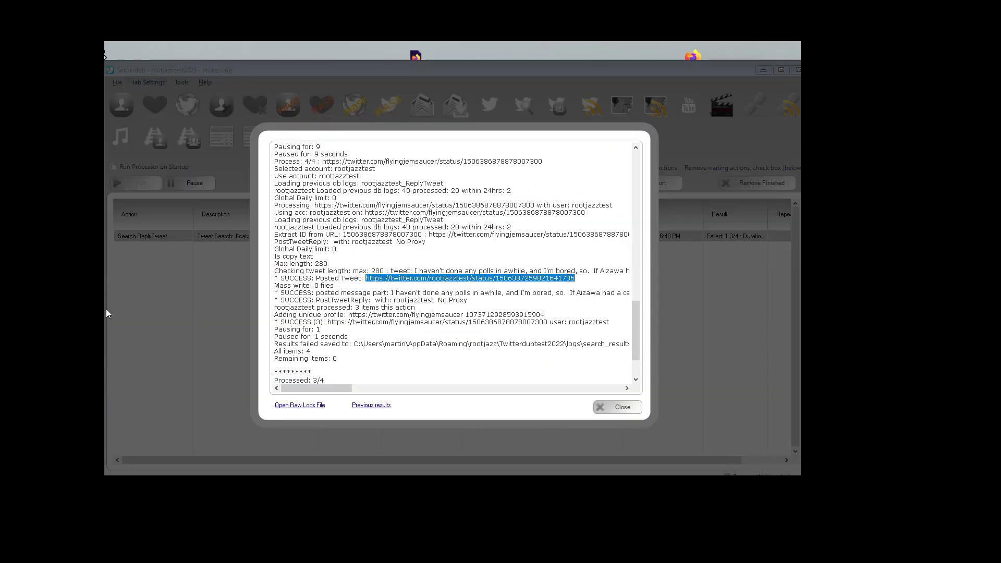
- Close the processing log and bring up the Search and Tweet Reply settings
click(131, 315)
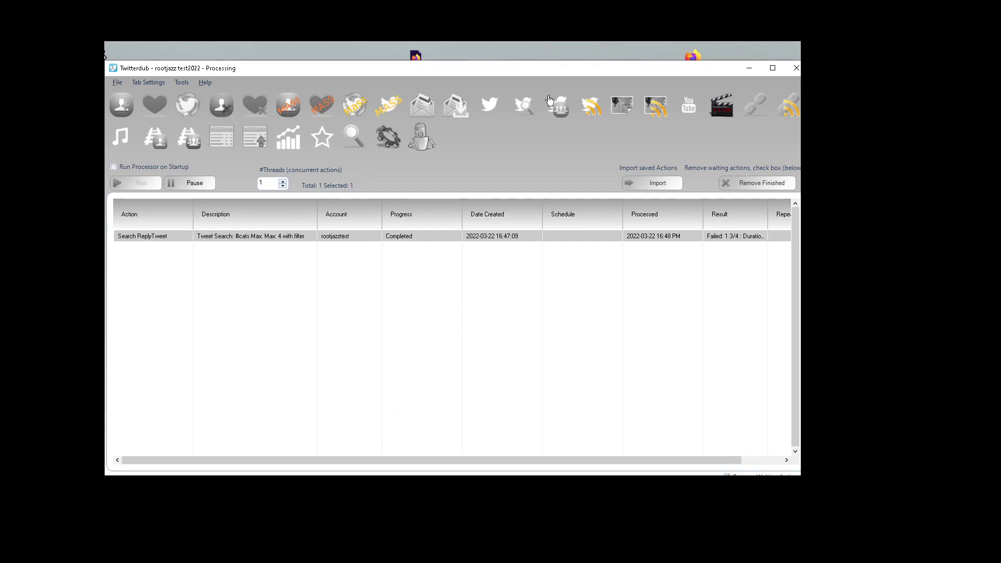
click(531, 107)
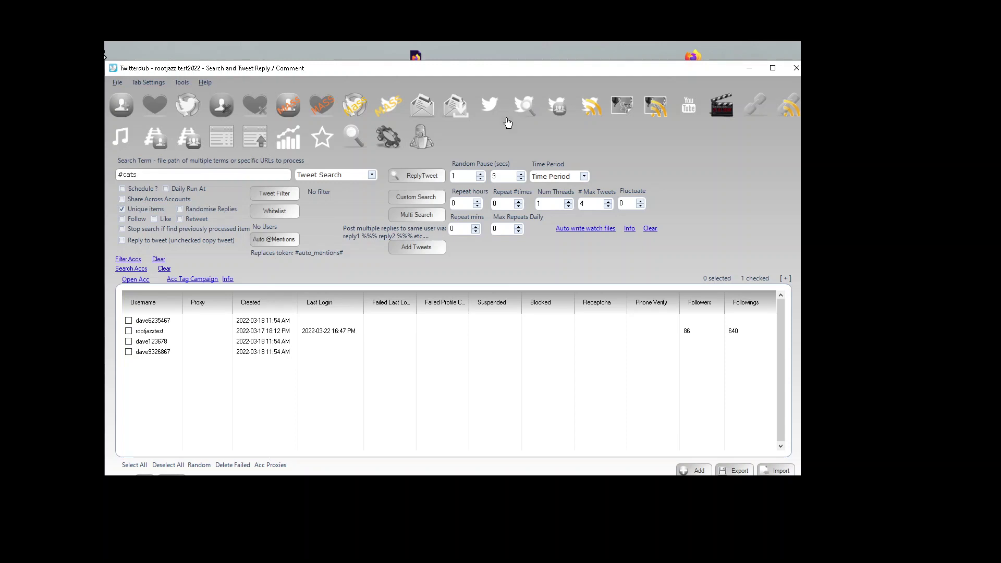
click(521, 111)
- Raise # Max Tweets from 4 to 10 with Fluctuate 2, and enable Follow and Retweet
double_click(595, 206)
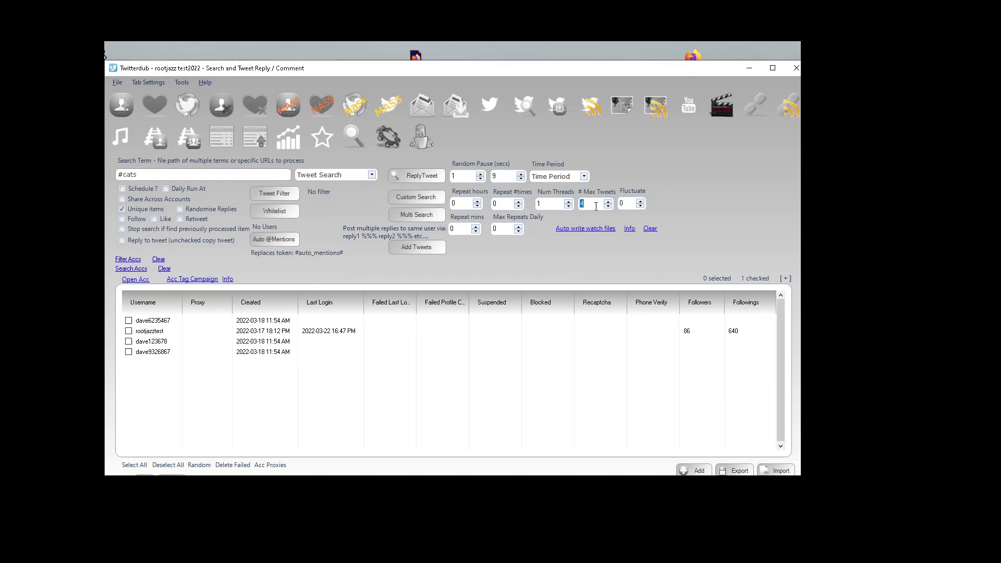
click(624, 203)
double_click(600, 204)
text(1023)
double_click(592, 207)
click(592, 207)
click(137, 220)
click(198, 220)
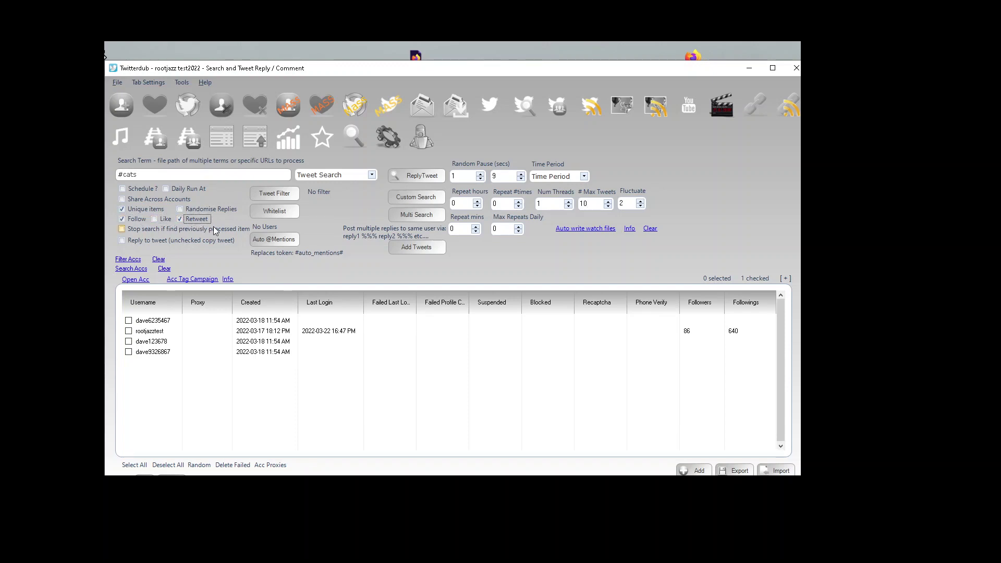